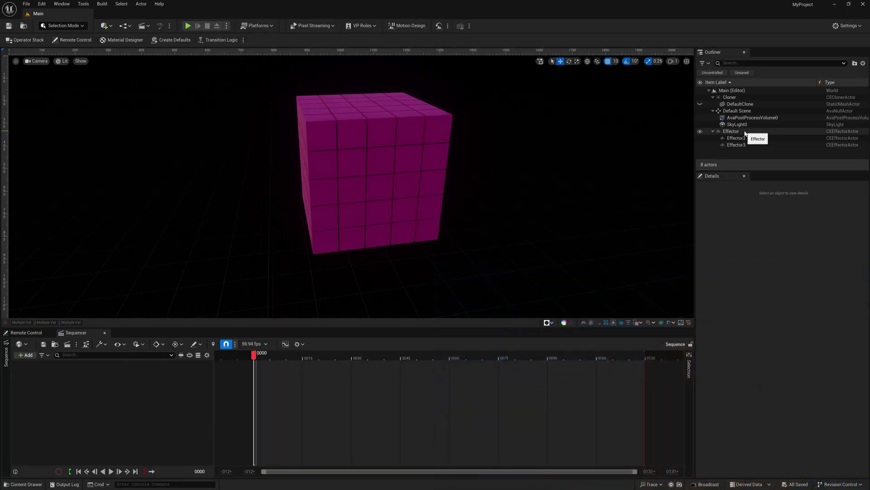
# Move the parent Effector horizontally from beside the pink cube grid into the cubes.
pyautogui.click(746, 133)
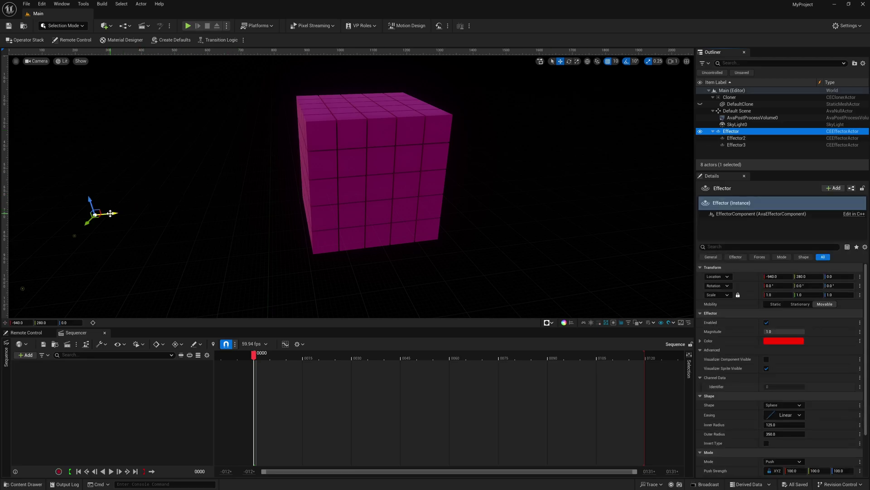
pyautogui.moveTo(107, 213); pyautogui.dragTo(527, 204)
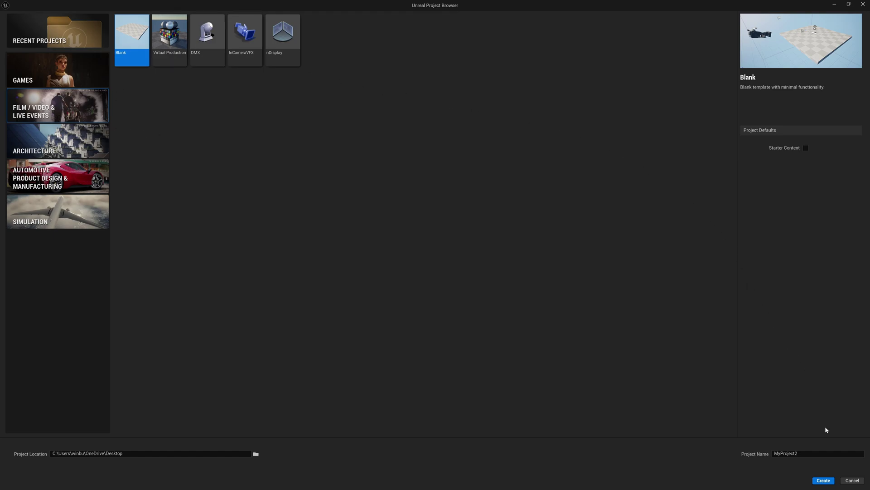
# Create the blank Film / Video & Live Events project MyProject2 and enable its Motion Design plugin.
pyautogui.click(825, 481)
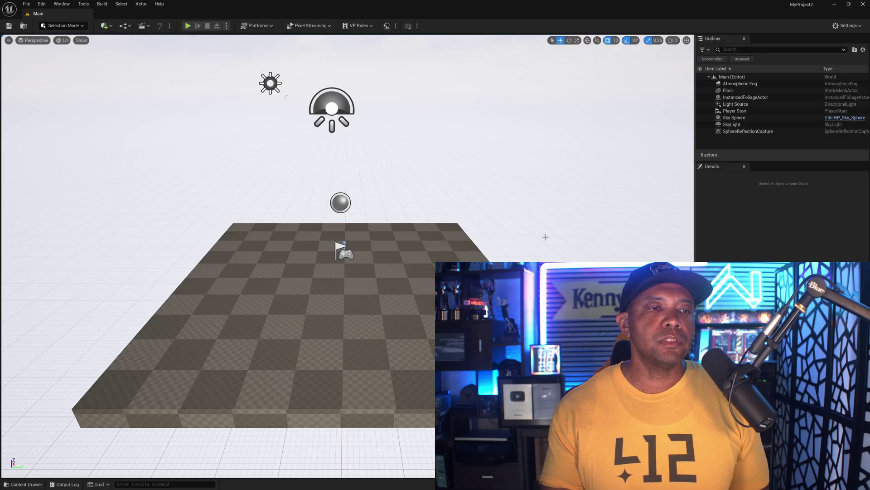
pyautogui.click(42, 3)
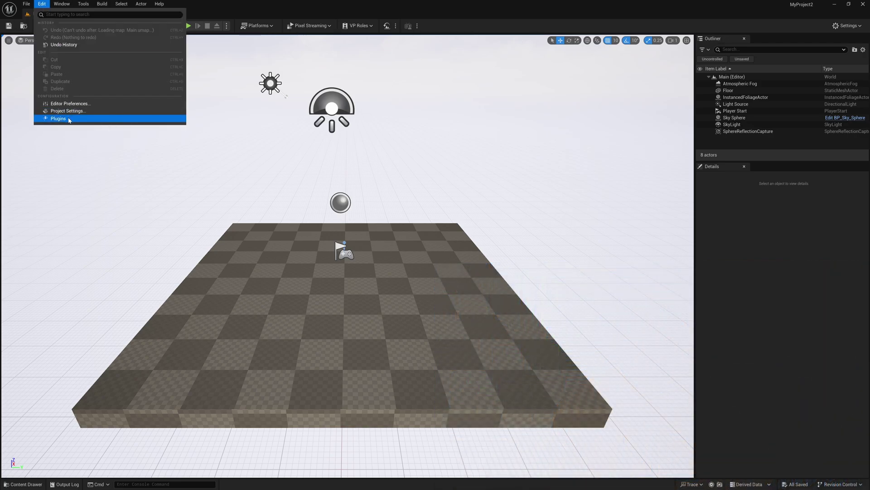
pyautogui.click(58, 118)
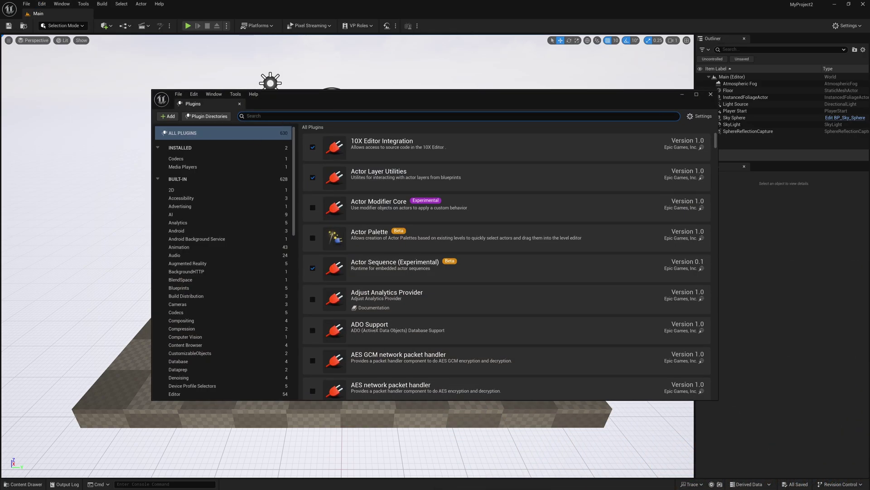
pyautogui.write('motion')
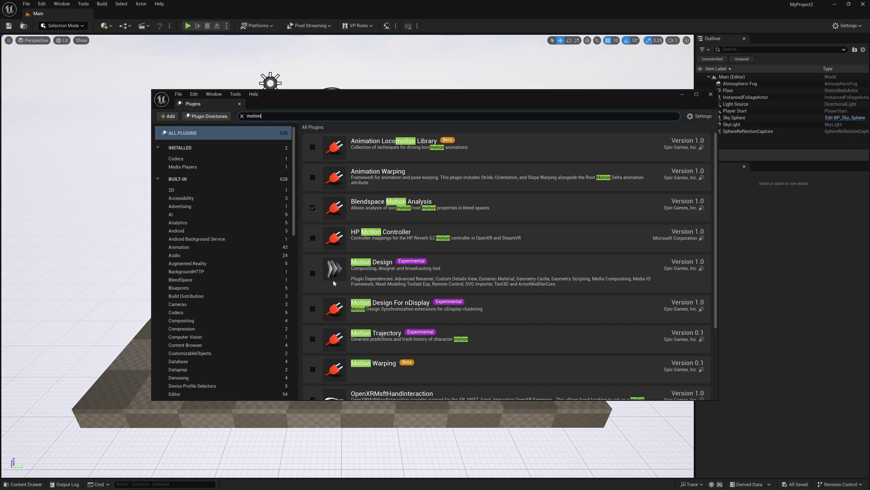
pyautogui.click(313, 273)
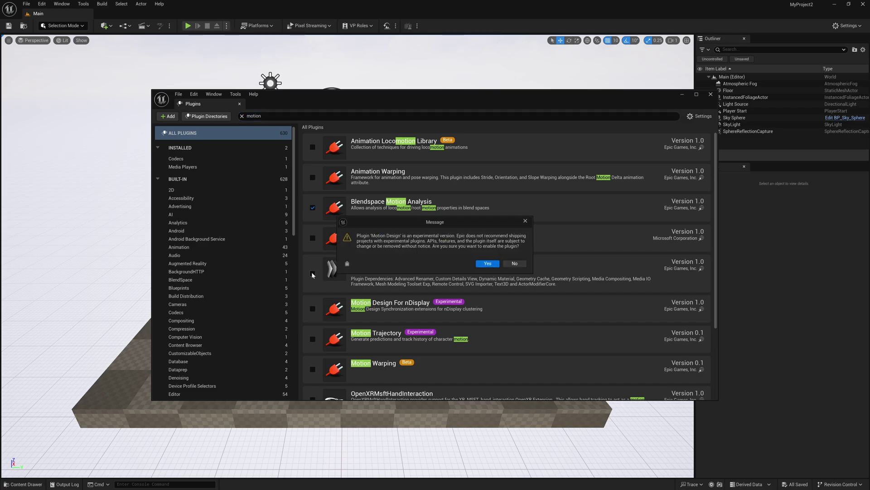
pyautogui.click(487, 264)
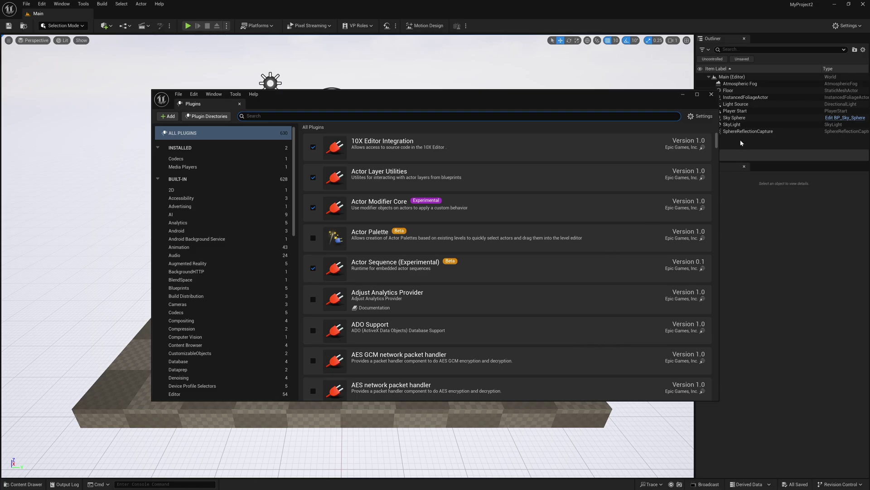
pyautogui.click(712, 94)
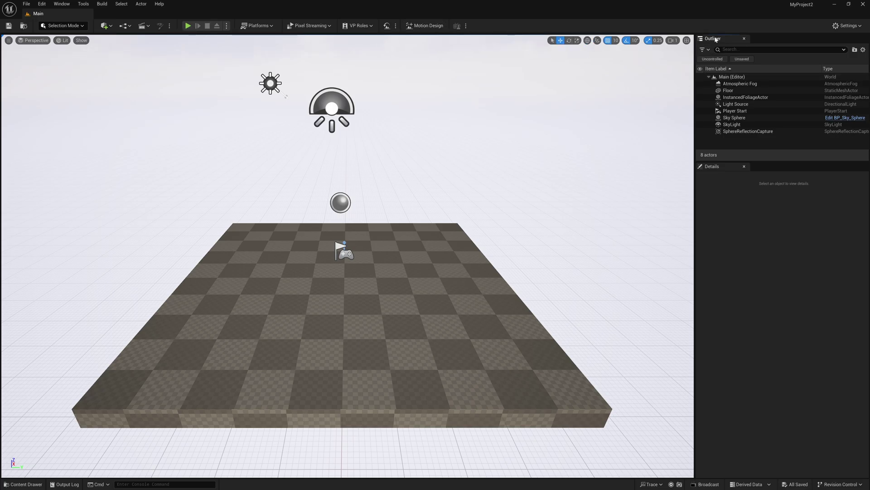
# Delete all actors from the Main level, from Atmospheric Fog through SphereReflectionCapture.
pyautogui.click(740, 83)
pyautogui.keyDown('shift'); pyautogui.click(733, 132); pyautogui.keyUp('shift')
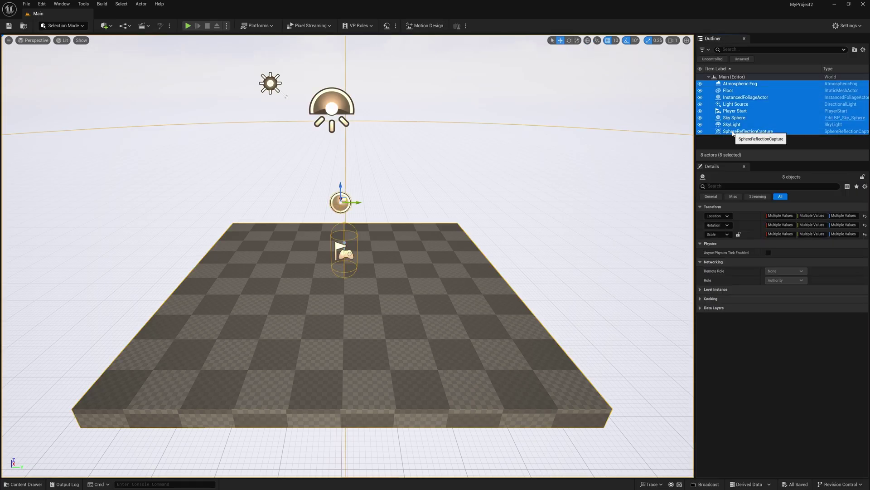
pyautogui.press('Delete')
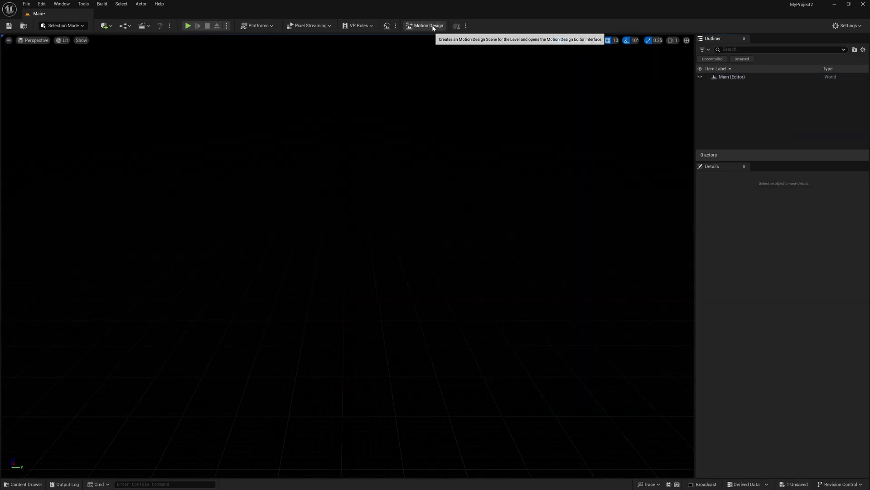
# Create a Motion Design scene for the level and close the Sequencer Curves window.
pyautogui.click(433, 28)
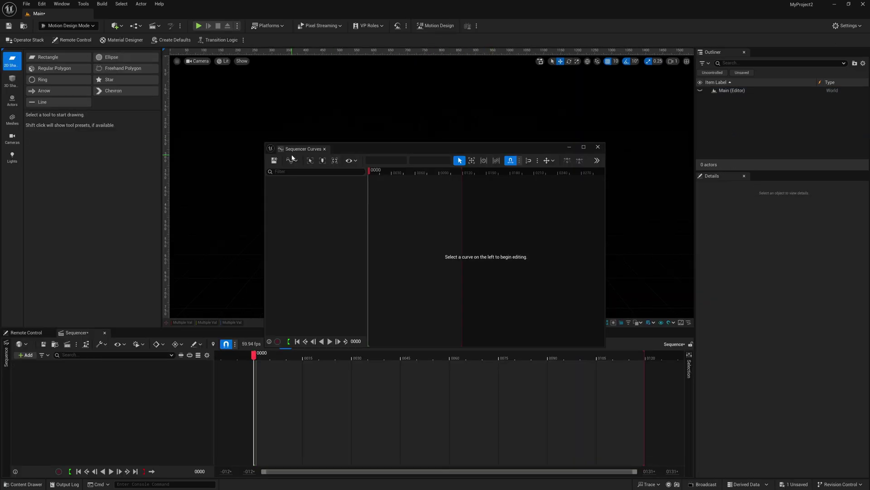
pyautogui.moveTo(399, 153); pyautogui.dragTo(367, 145)
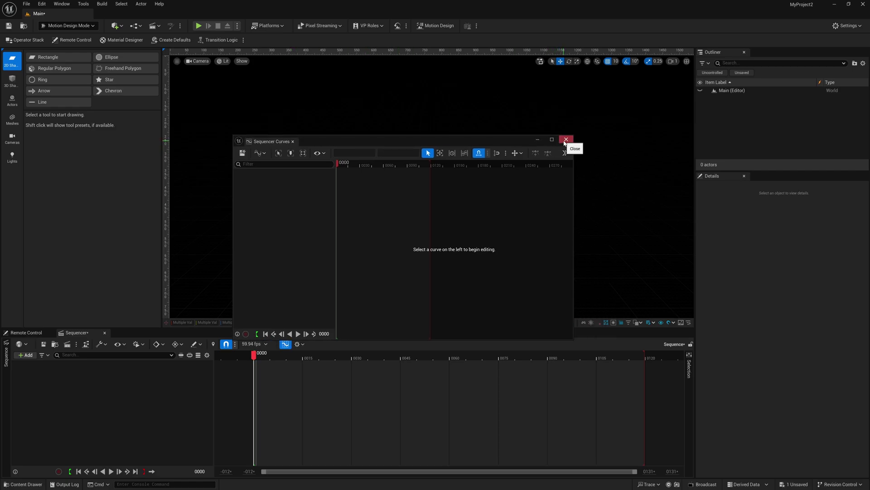
pyautogui.click(565, 140)
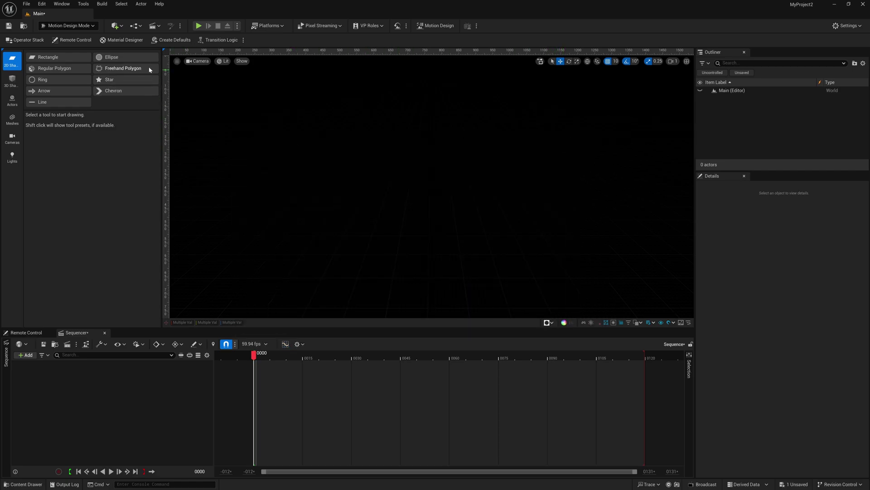
# Spawn the default scene root, Sky Light, Post Process Volume and Cine Camera, leaving out the Directional Light.
pyautogui.click(174, 41)
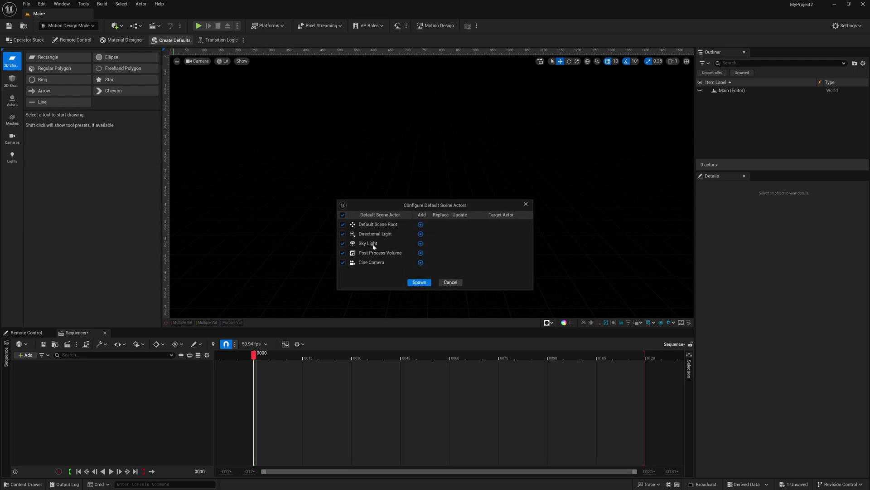
pyautogui.click(344, 235)
pyautogui.click(420, 283)
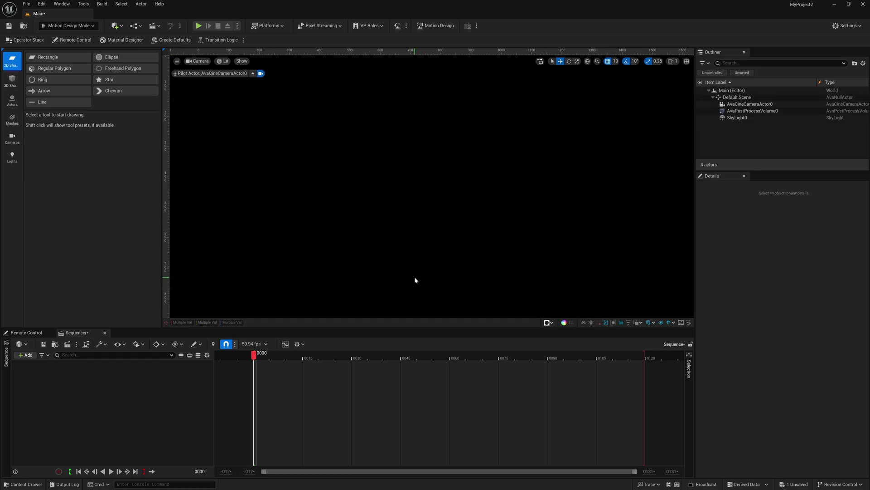
# Add a predefined Cloner actor in the middle of the view and stop piloting the cine camera.
pyautogui.click(12, 100)
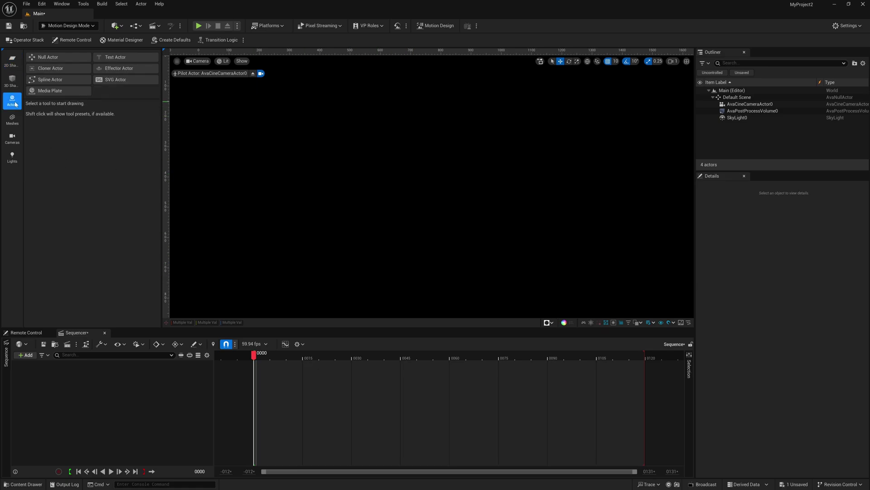
pyautogui.click(54, 68)
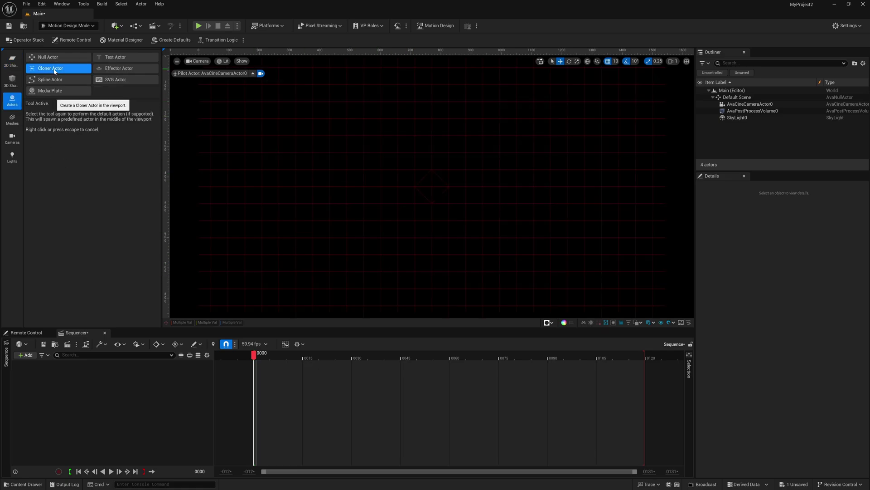
pyautogui.click(54, 69)
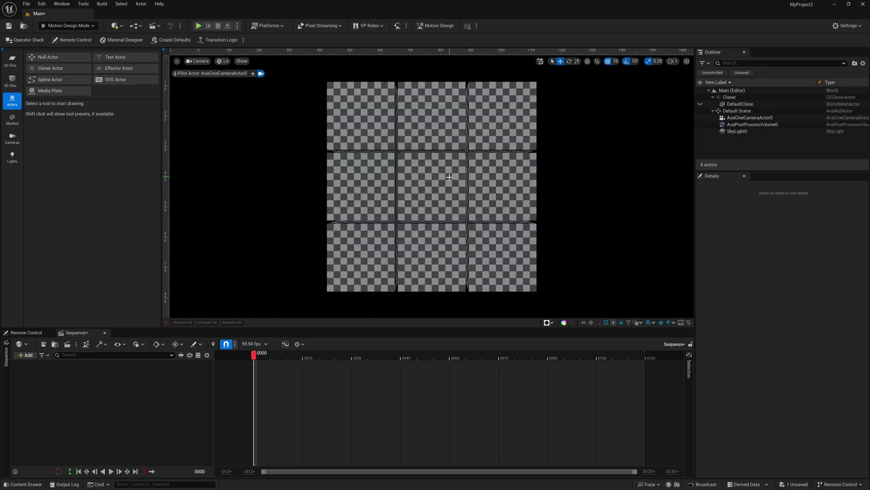
pyautogui.click(253, 74)
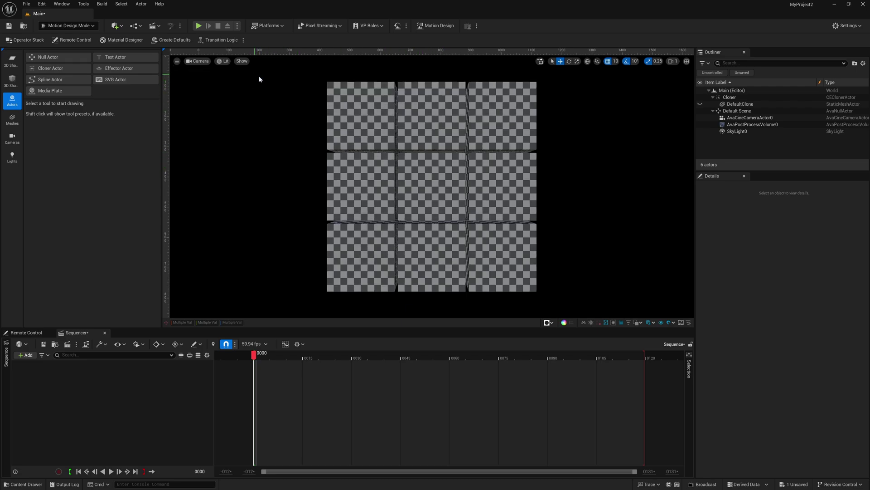
pyautogui.moveTo(414, 159)
pyautogui.mouseDown(button='right')
pyautogui.moveTo(374, 180)
pyautogui.moveTo(414, 159)
pyautogui.mouseUp(button='right')
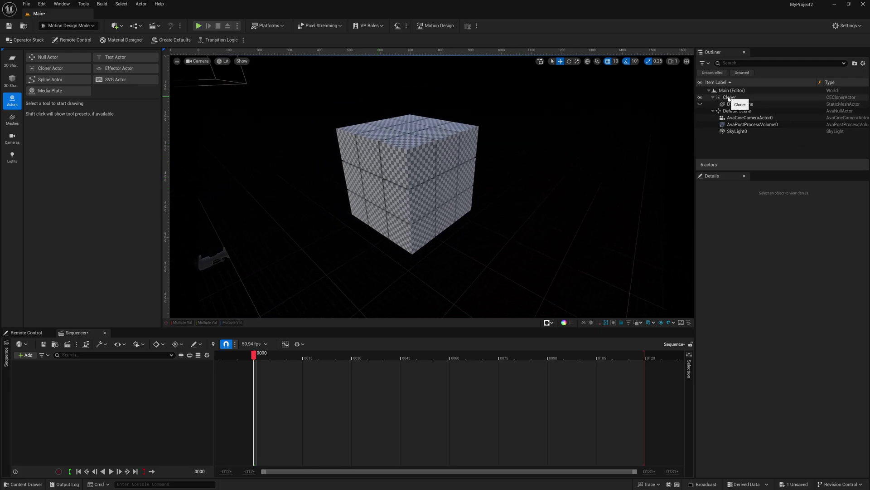
# Set the Cloner's grid layout to a count of 5 in X, Y and Z.
pyautogui.click(730, 98)
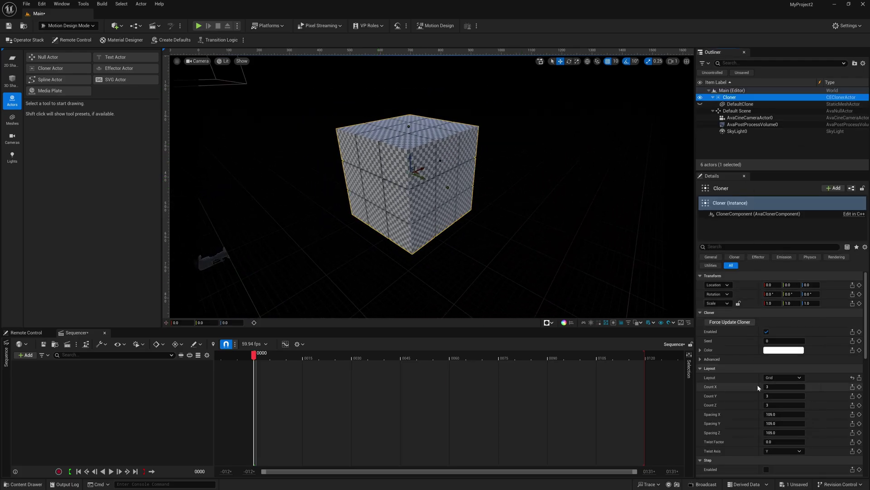
pyautogui.click(777, 386)
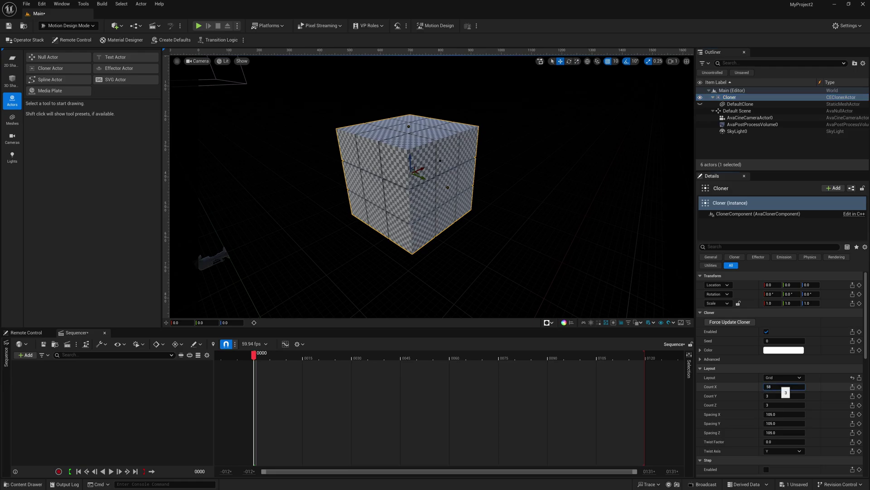
pyautogui.write('5')
pyautogui.press('Return')
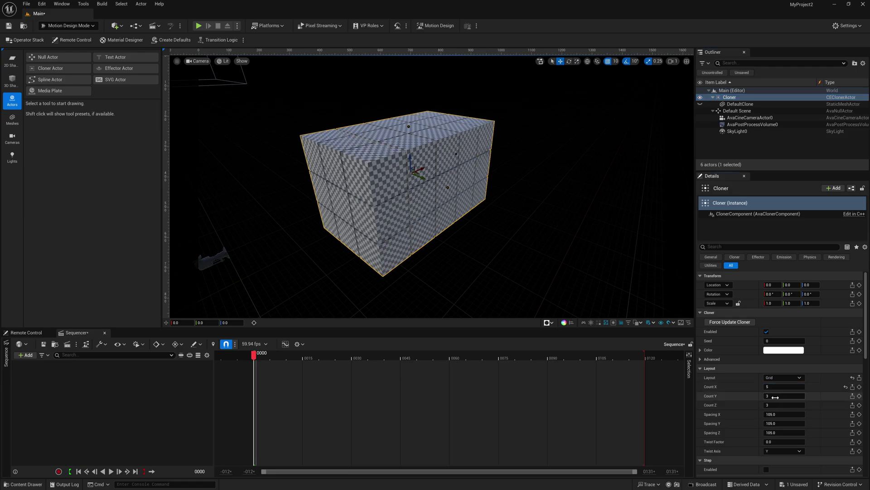
pyautogui.click(776, 397)
pyautogui.write('5')
pyautogui.press('Return')
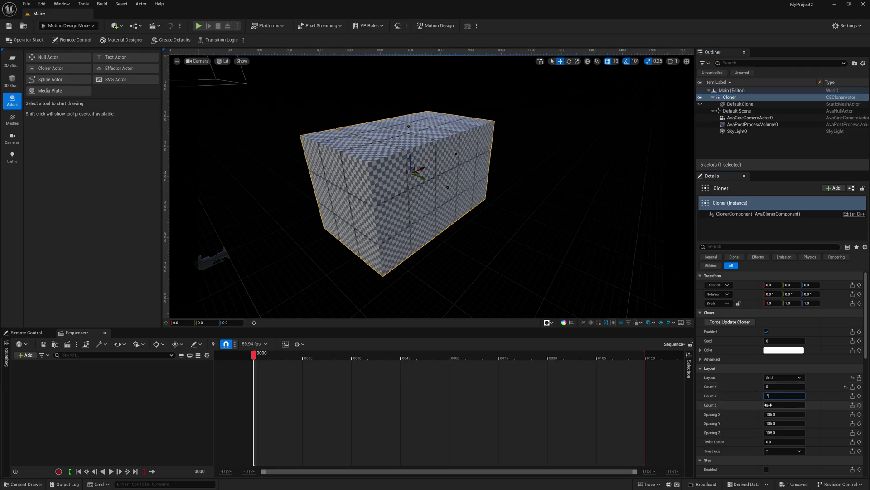
pyautogui.click(770, 404)
pyautogui.write('5')
pyautogui.press('Return')
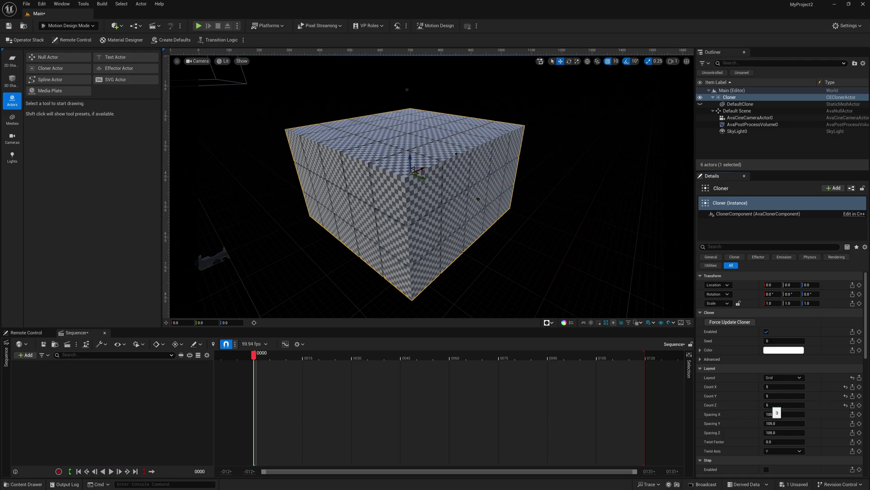
pyautogui.scroll(-5, 498, 190)
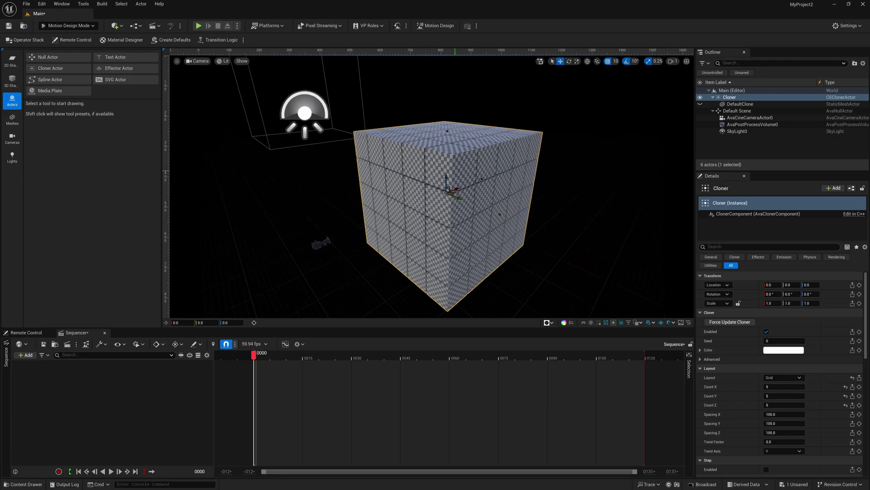
pyautogui.moveTo(457, 172); pyautogui.dragTo(460, 176, button='right')
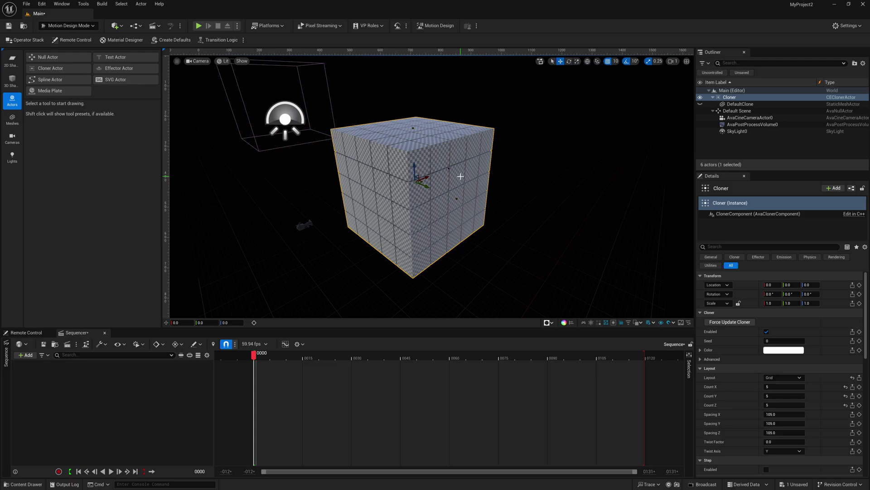
# Dock the content browser in the layout and save the Main level.
pyautogui.click(32, 483)
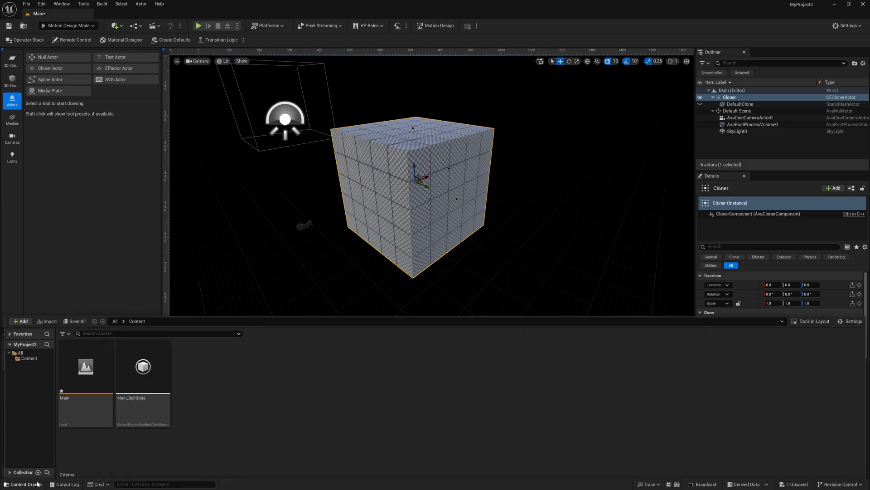
pyautogui.click(35, 484)
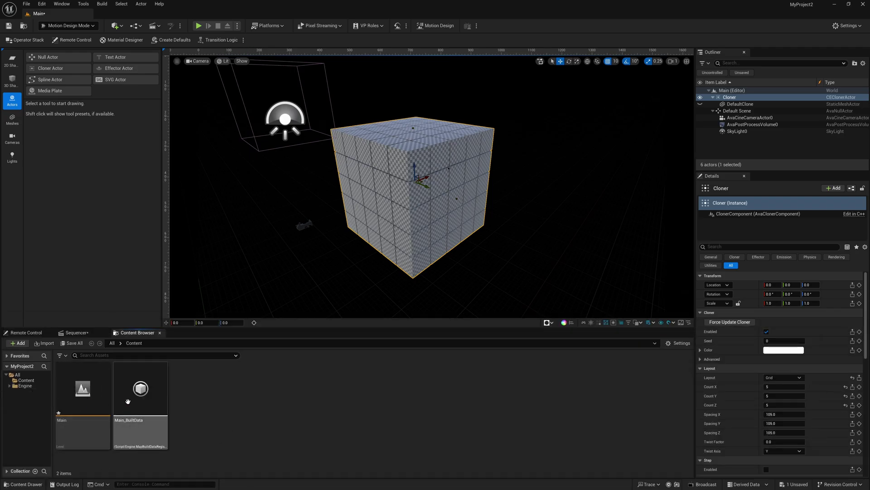
pyautogui.hotkey('ctrl', 's')
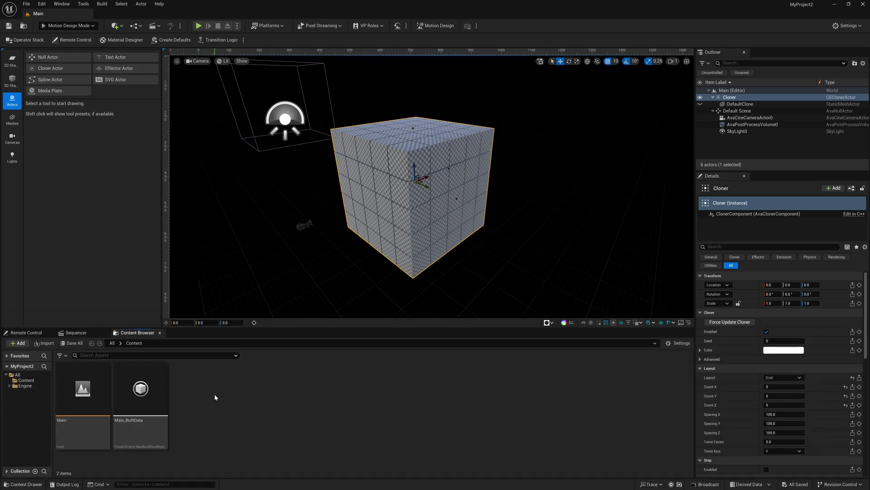
# Create a material named Cloner in the Content folder and open it for editing.
pyautogui.rightClick(215, 397)
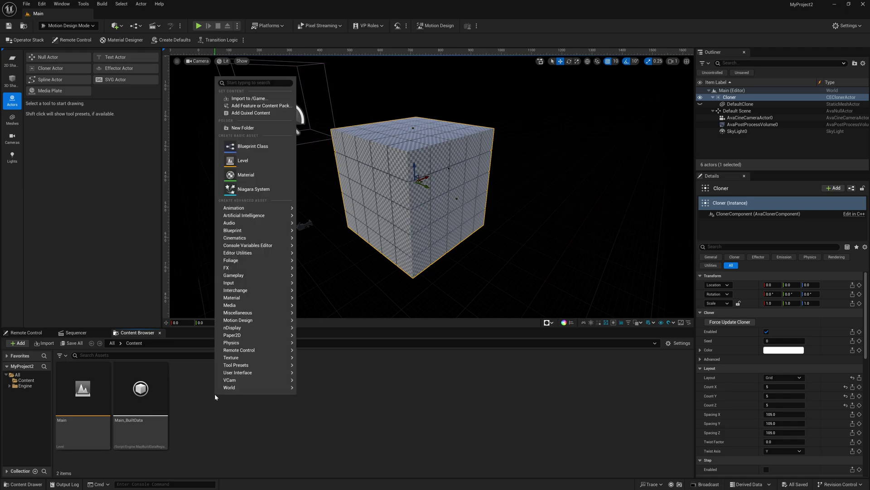
pyautogui.click(246, 174)
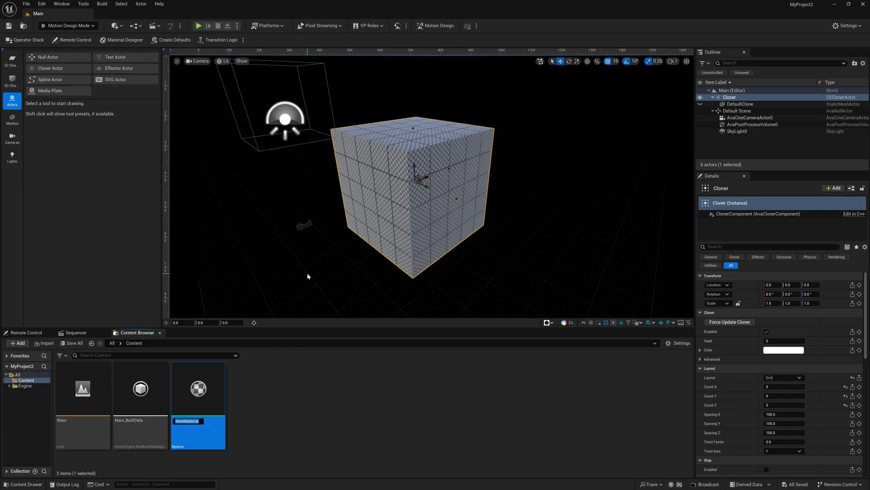
pyautogui.write('Cloner')
pyautogui.press('Return')
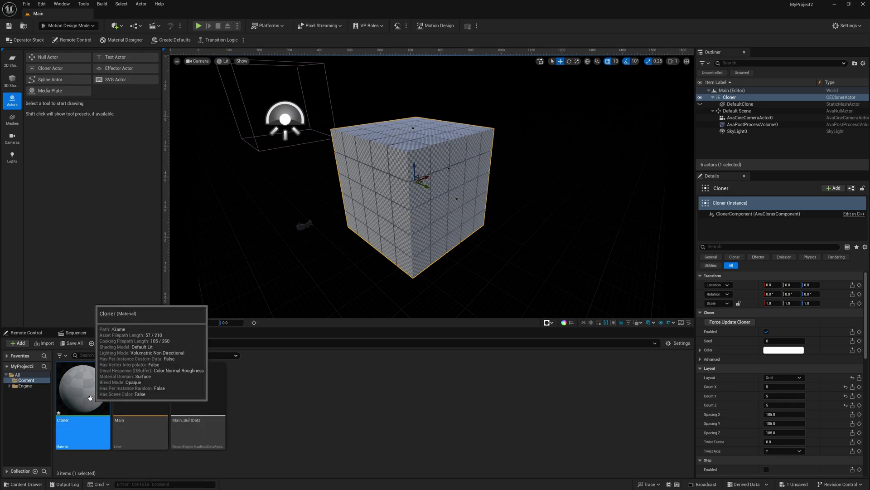
pyautogui.doubleClick(90, 398)
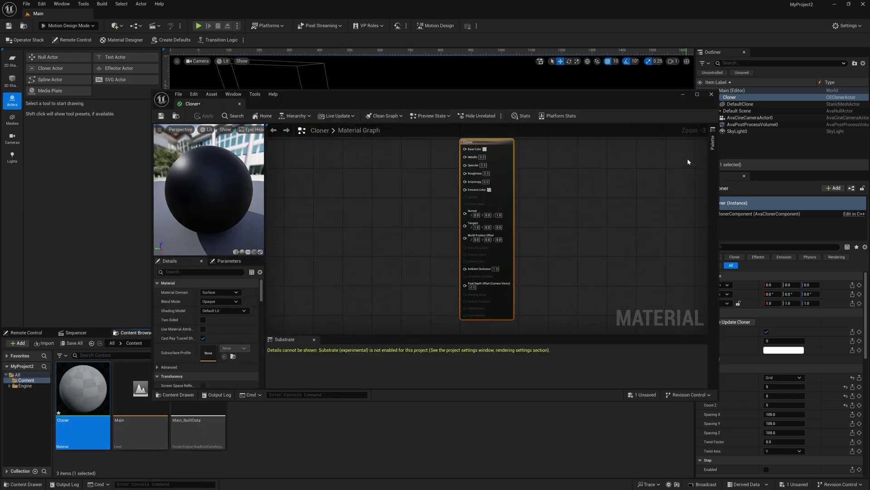
# Maximize the material editor, add a Constant3Vector node and connect it to the material's Base Color input.
pyautogui.click(697, 94)
pyautogui.moveTo(440, 113); pyautogui.dragTo(635, 193, button='right')
pyautogui.scroll(2, 455, 180)
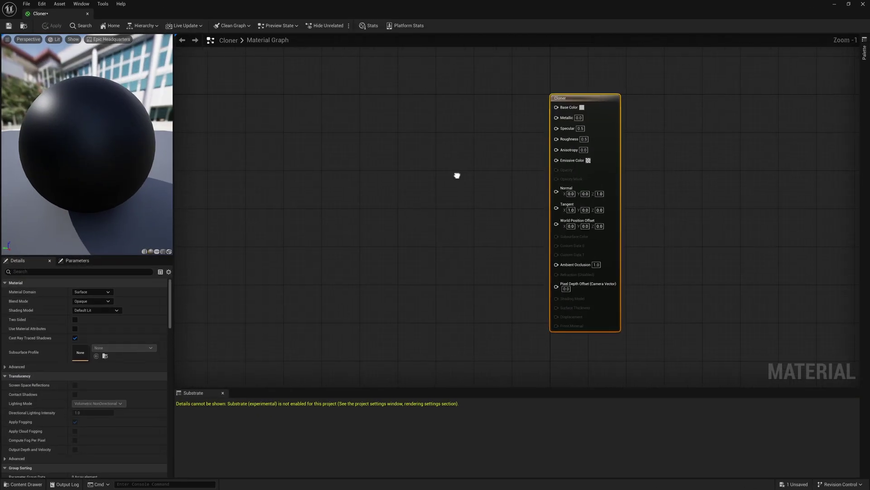
pyautogui.click(451, 218)
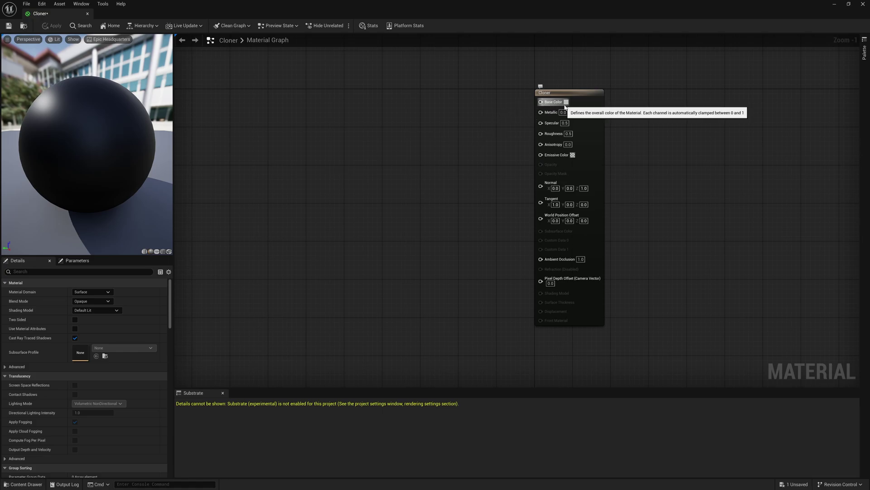
pyautogui.click(436, 101)
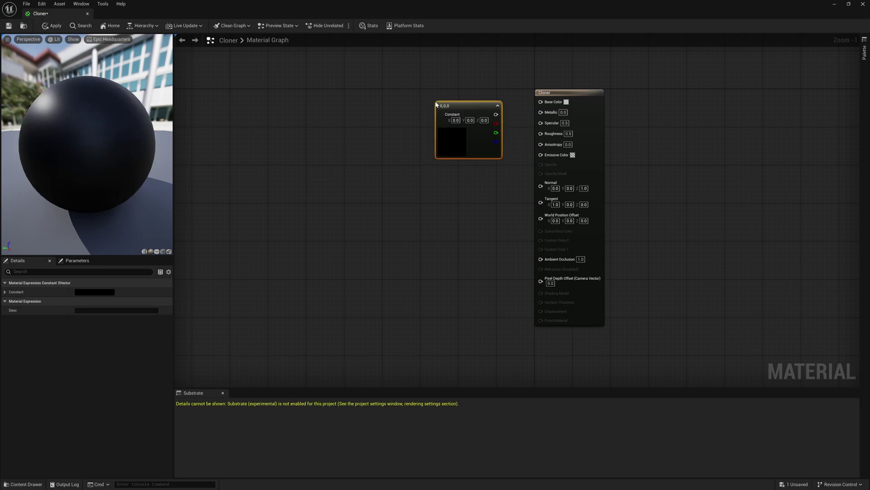
pyautogui.moveTo(475, 105); pyautogui.dragTo(540, 101)
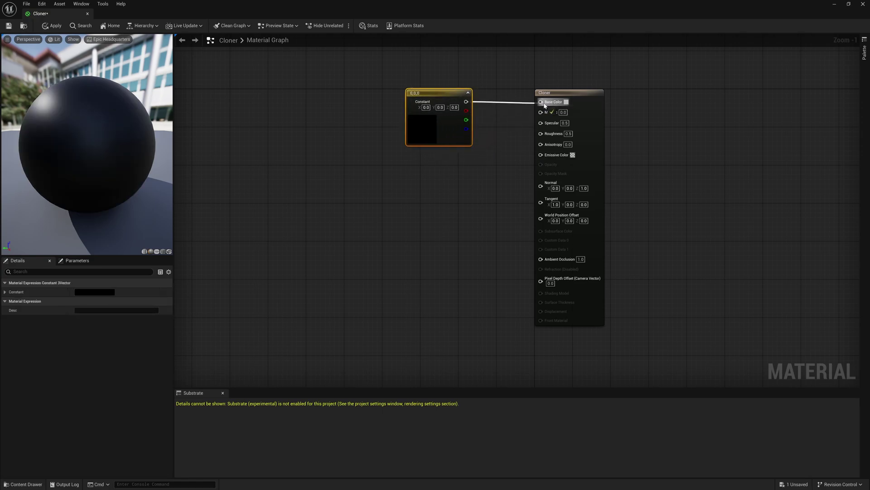
# Set the Base Color constant to bright green with values 0.271377, 1.0, 0.0.
pyautogui.doubleClick(425, 128)
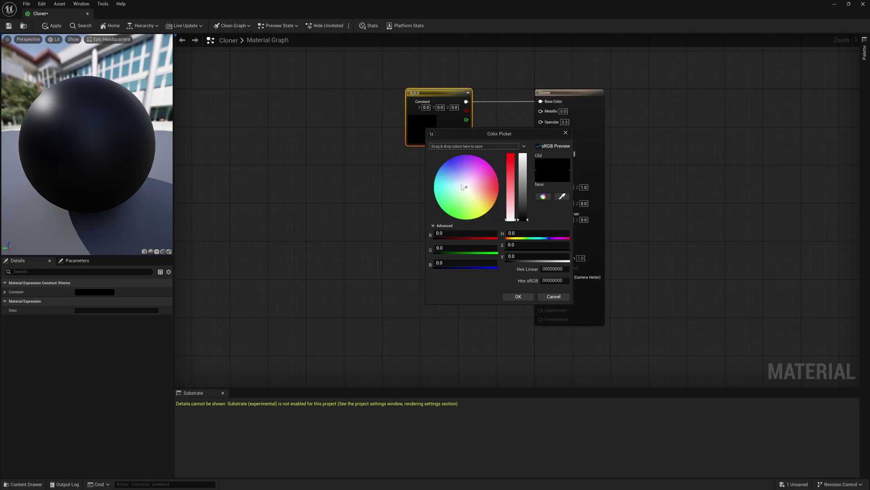
pyautogui.moveTo(462, 187); pyautogui.dragTo(458, 218)
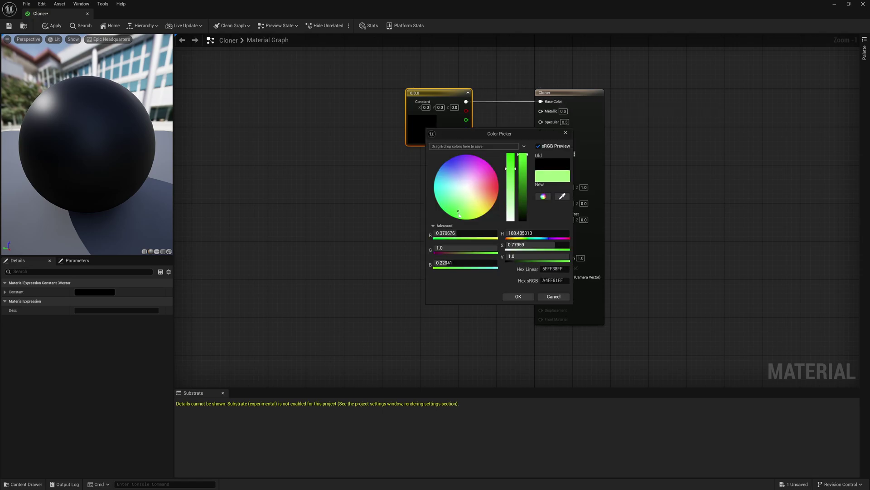
pyautogui.click(519, 297)
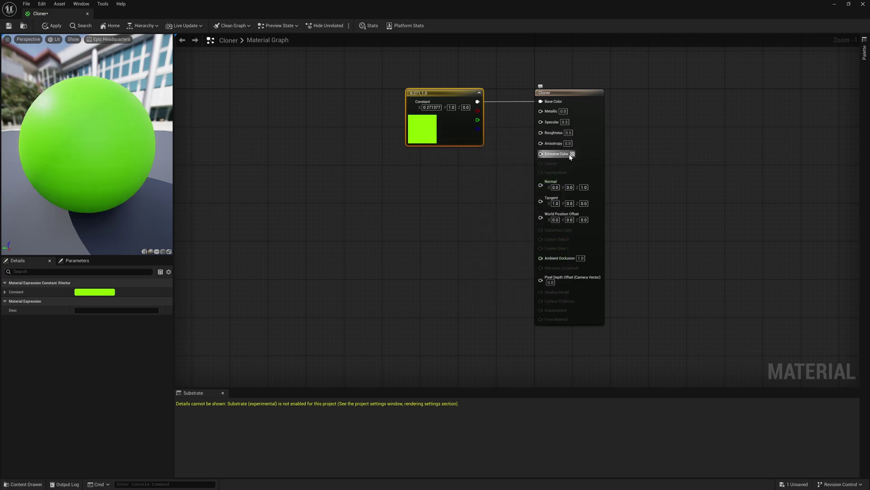
# Add a Lerp node to the graph below the green colour constant.
pyautogui.click(401, 183)
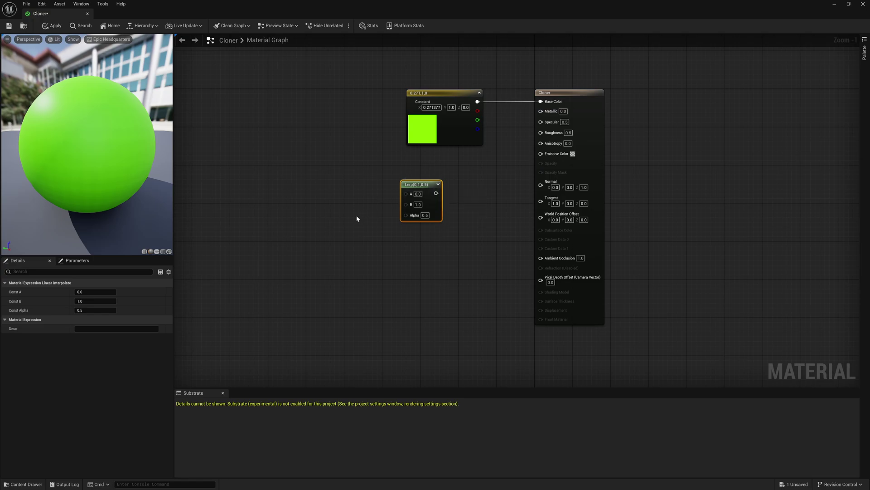
pyautogui.hotkey('ctrl', 'd')
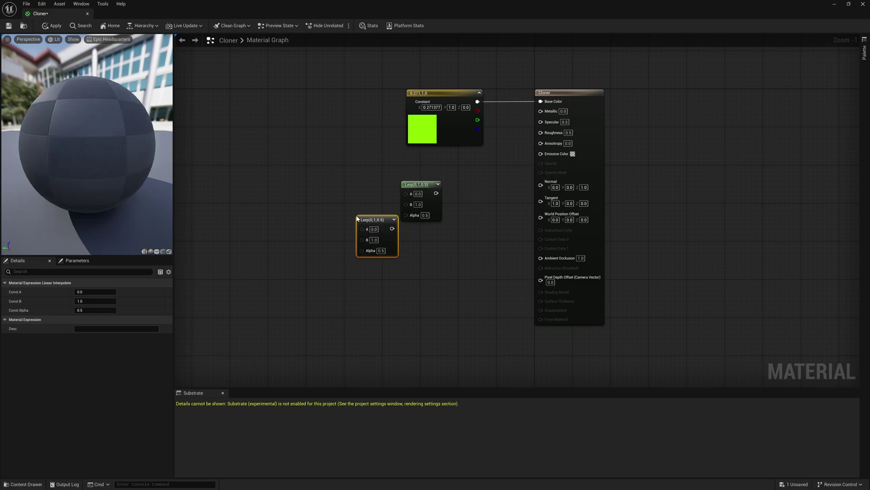
pyautogui.moveTo(350, 198); pyautogui.dragTo(385, 262)
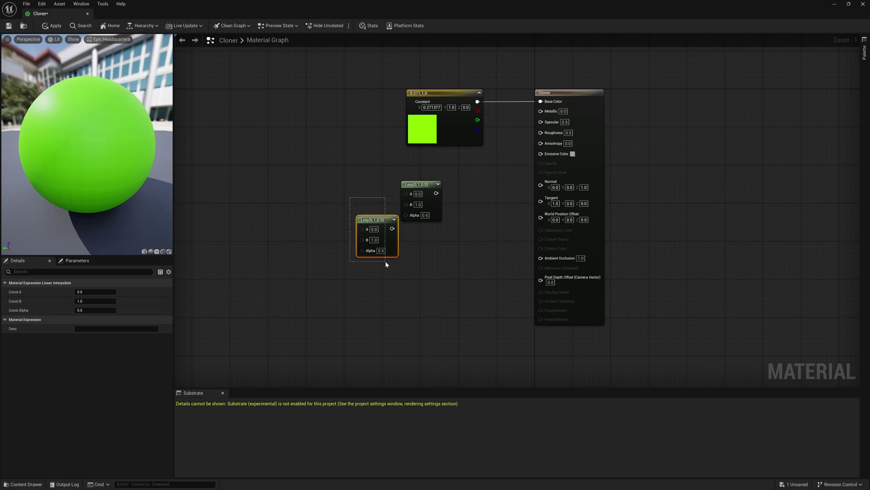
pyautogui.press('Delete')
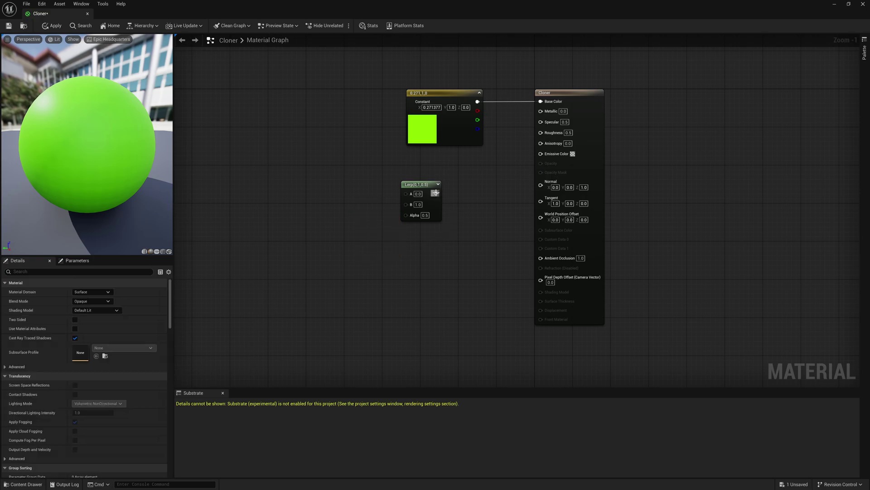
# Connect the Lerp node's output to the material's Emissive Color and move the node closer to the material node.
pyautogui.moveTo(435, 193); pyautogui.dragTo(533, 162)
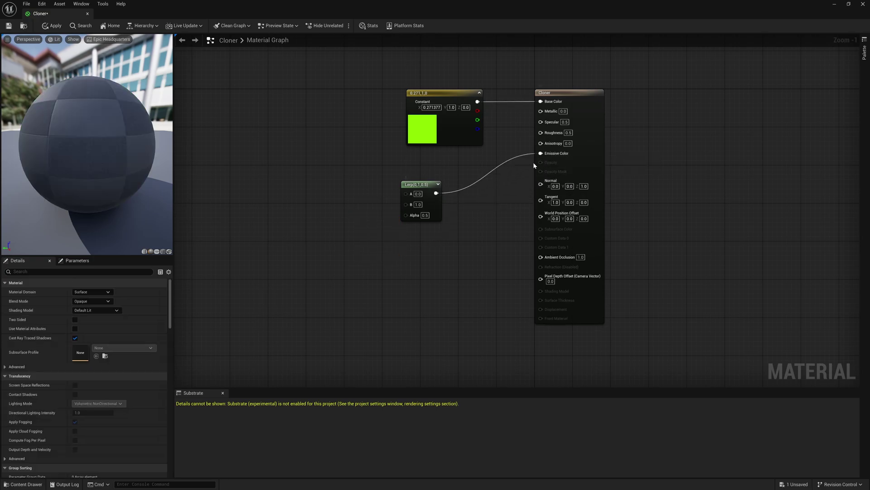
pyautogui.moveTo(421, 184); pyautogui.dragTo(449, 178)
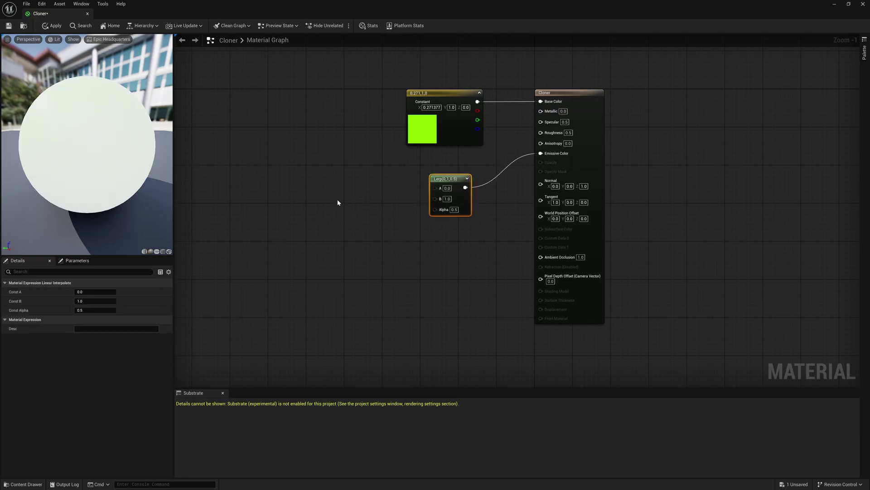
# Add a Multiply node in front of the Lerp node and connect its output to the Lerp's B input.
pyautogui.click(337, 202)
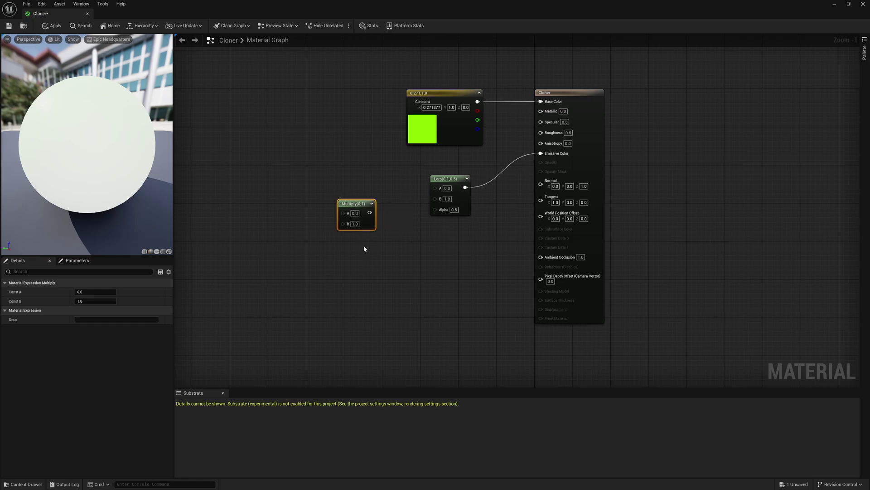
pyautogui.moveTo(362, 206); pyautogui.dragTo(369, 190)
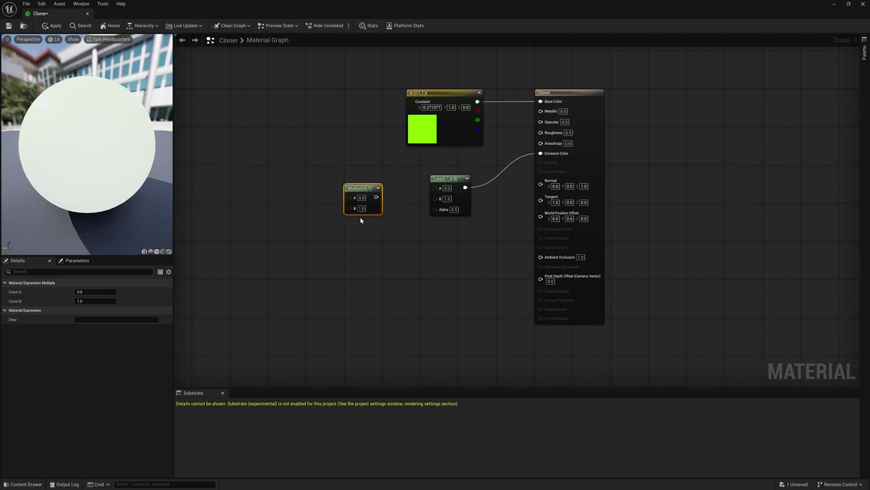
pyautogui.moveTo(376, 197); pyautogui.dragTo(435, 198)
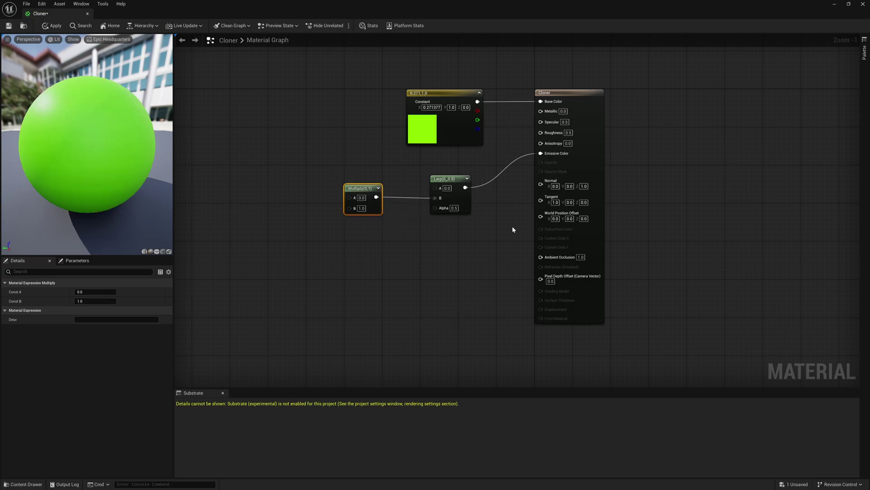
# Shift the green constant slightly away from the material node and place a second Constant3Vector node before the Multiply node.
pyautogui.moveTo(460, 90); pyautogui.dragTo(439, 84)
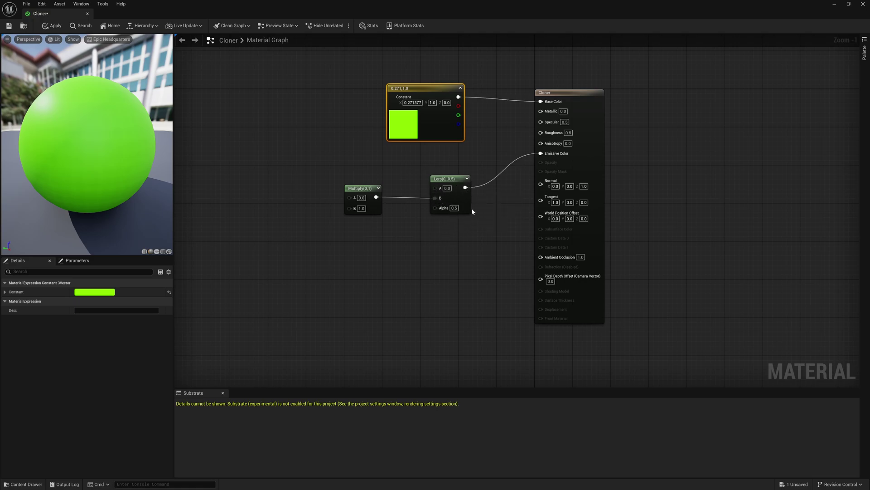
pyautogui.click(267, 172)
pyautogui.moveTo(301, 172); pyautogui.dragTo(281, 164)
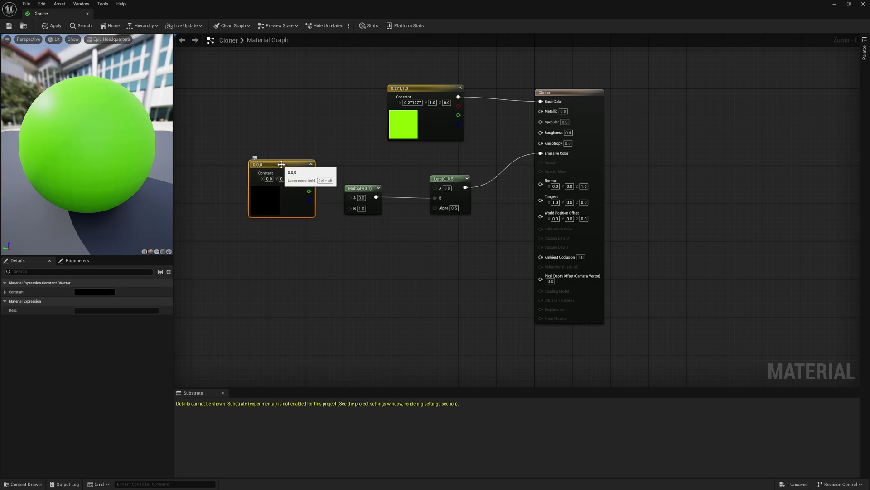
pyautogui.rightClick(285, 248)
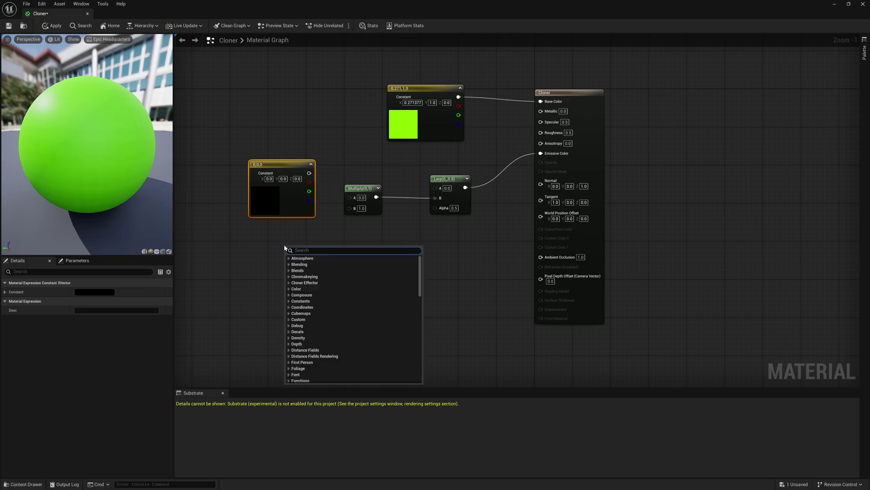
pyautogui.write('consta')
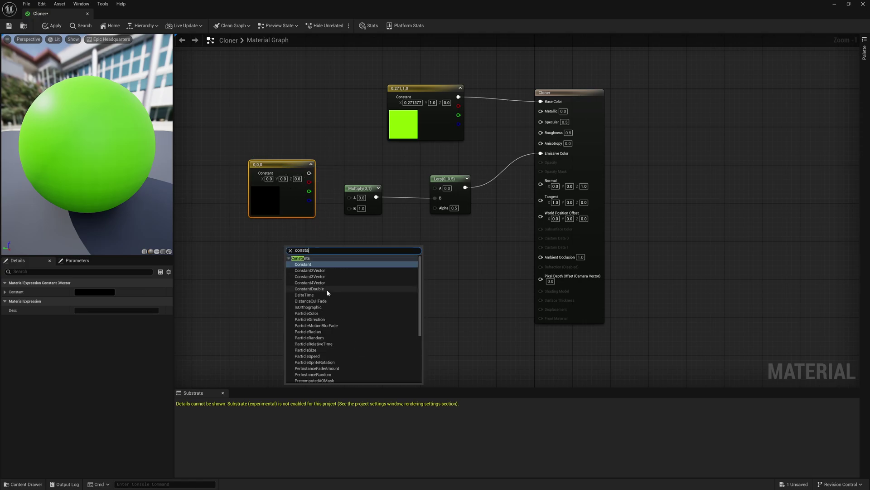
pyautogui.click(342, 203)
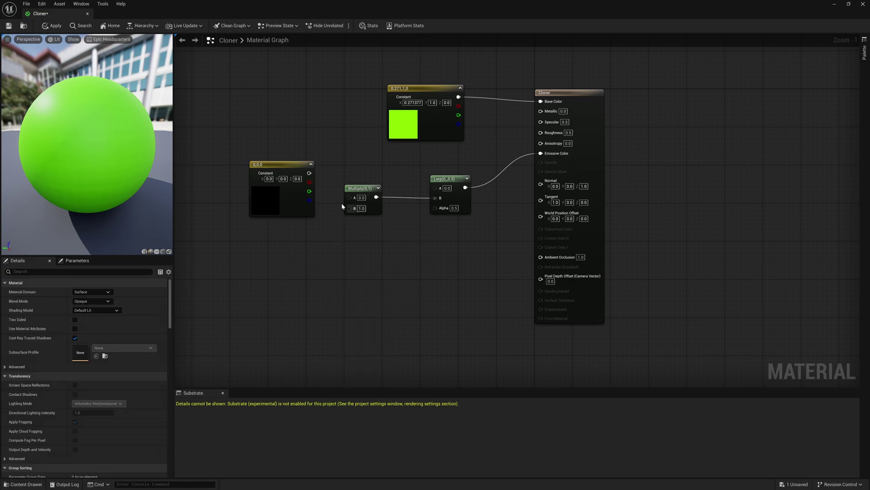
# Connect the new colour constant to Multiply's A input and set it to magenta with values 1.0, 0.0, 0.642666.
pyautogui.moveTo(308, 173); pyautogui.dragTo(350, 198)
pyautogui.doubleClick(268, 200)
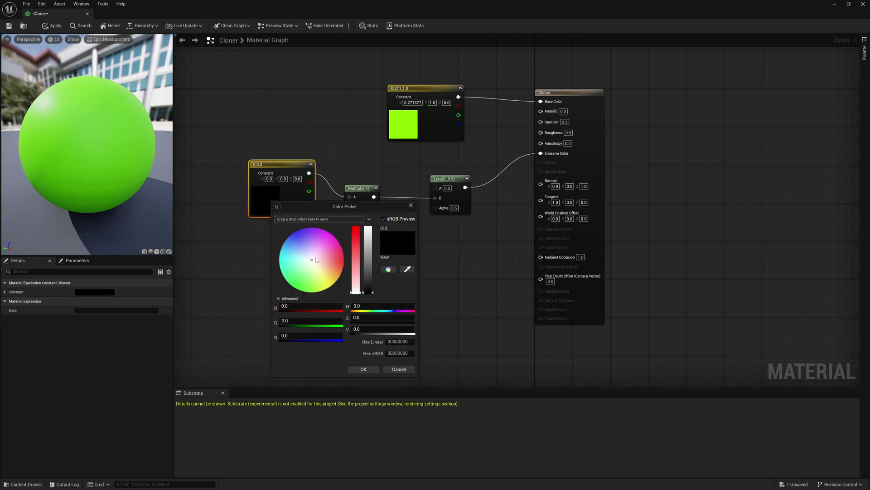
pyautogui.moveTo(319, 256); pyautogui.dragTo(376, 200)
pyautogui.click(364, 369)
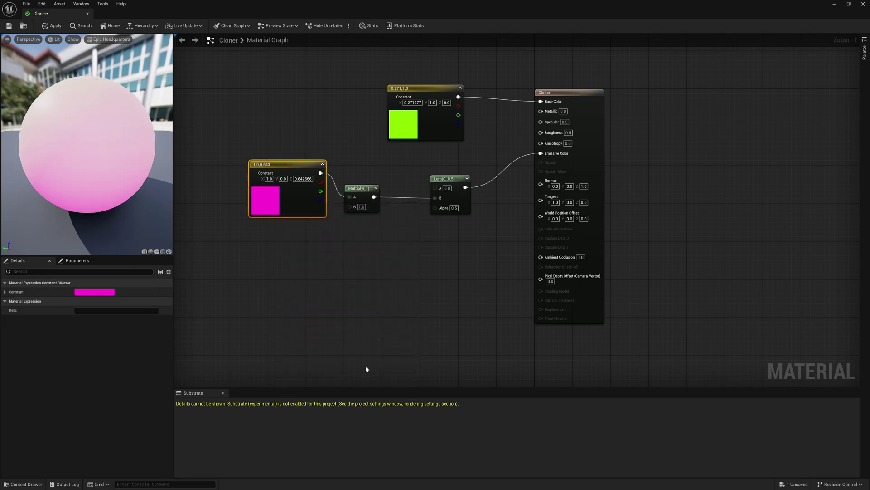
pyautogui.moveTo(363, 188); pyautogui.dragTo(377, 188)
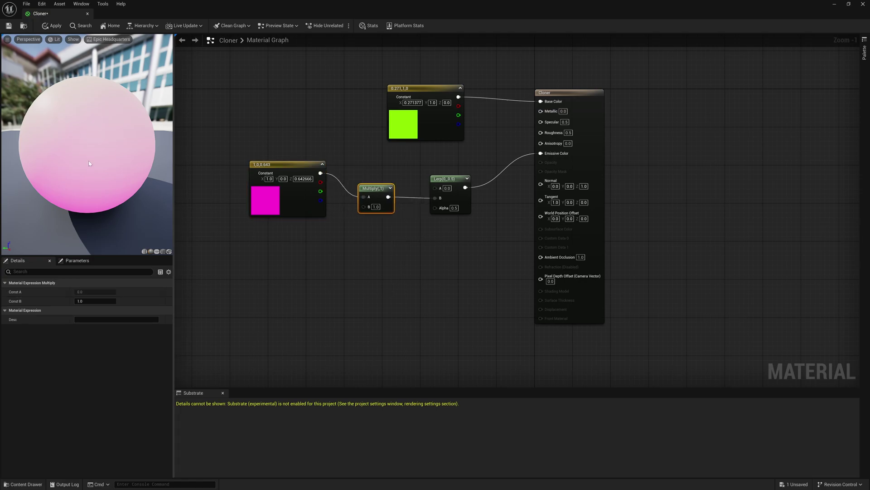
# Add a Constant node with value 15 below the magenta colour and connect it to Multiply's B input.
pyautogui.click(281, 246)
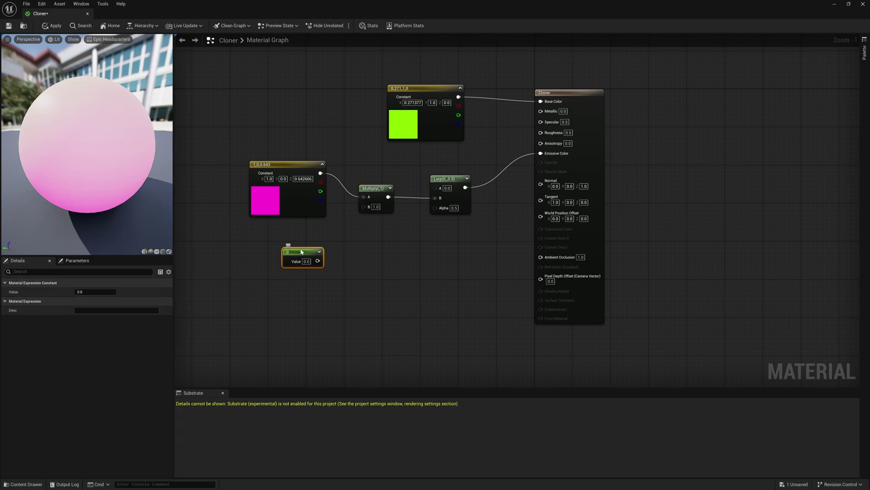
pyautogui.moveTo(312, 252); pyautogui.dragTo(368, 209)
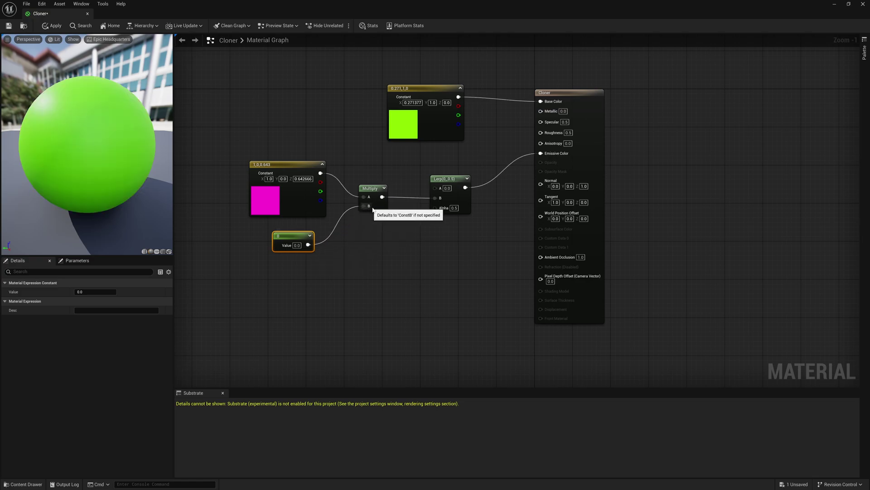
pyautogui.moveTo(294, 239); pyautogui.dragTo(289, 234)
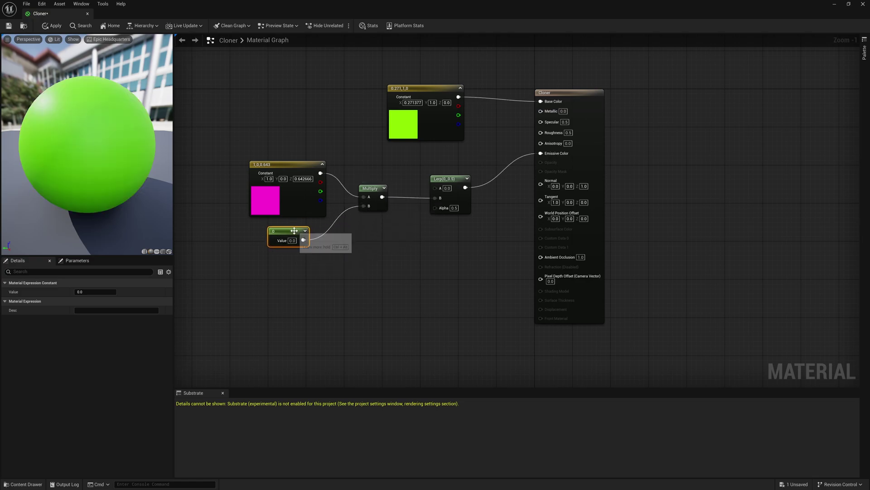
pyautogui.click(105, 292)
pyautogui.write('15')
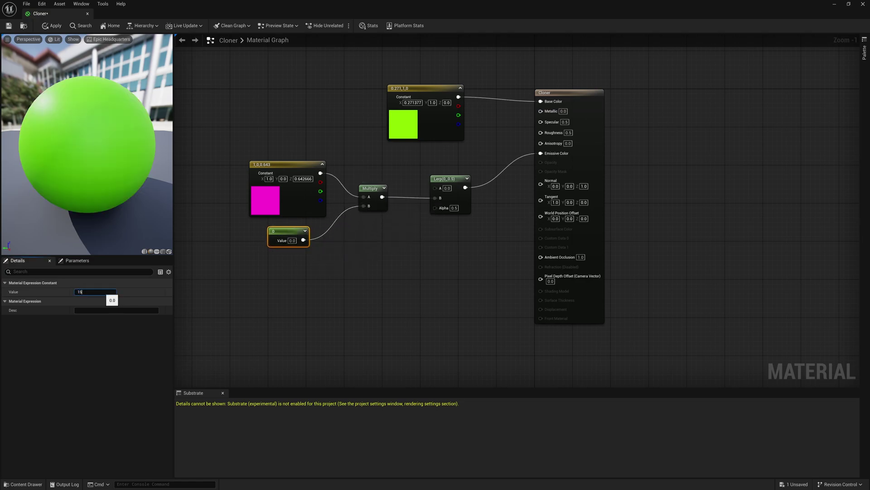
pyautogui.press('Return')
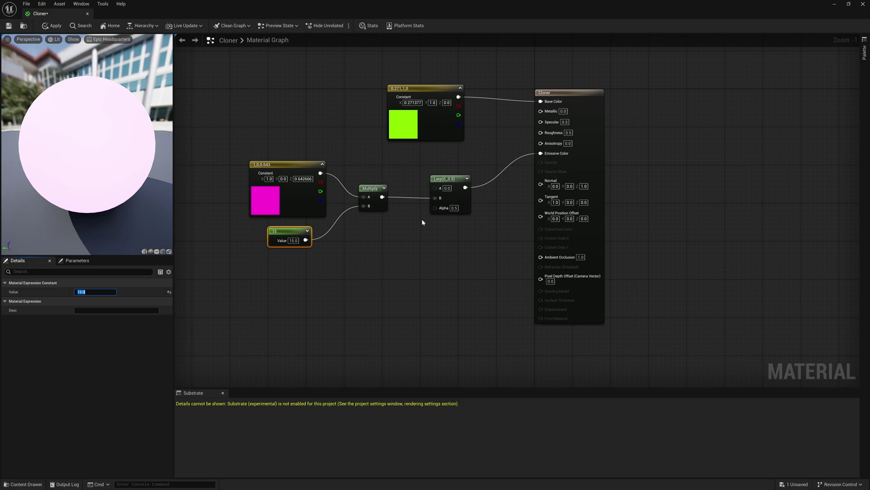
# Add a ClonerEffectorParameters node below the Multiply node and connect its EffectorTotalWeight output to the Lerp's Alpha.
pyautogui.rightClick(393, 265)
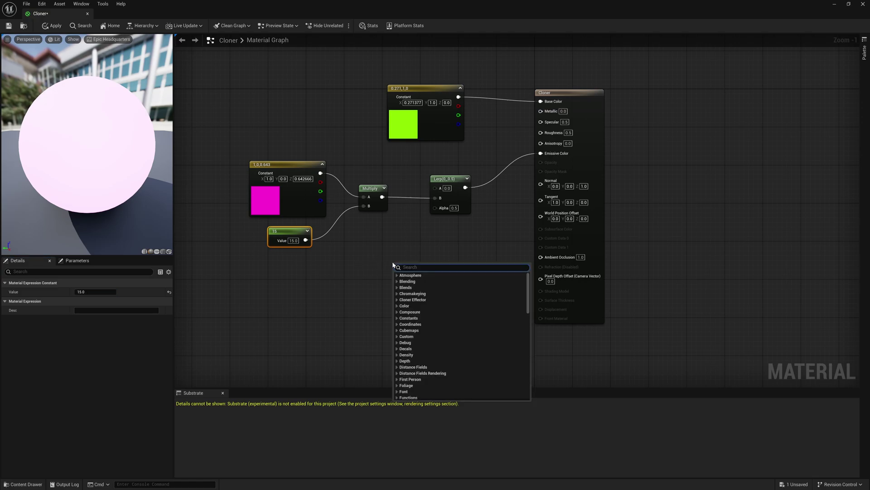
pyautogui.write('cloner')
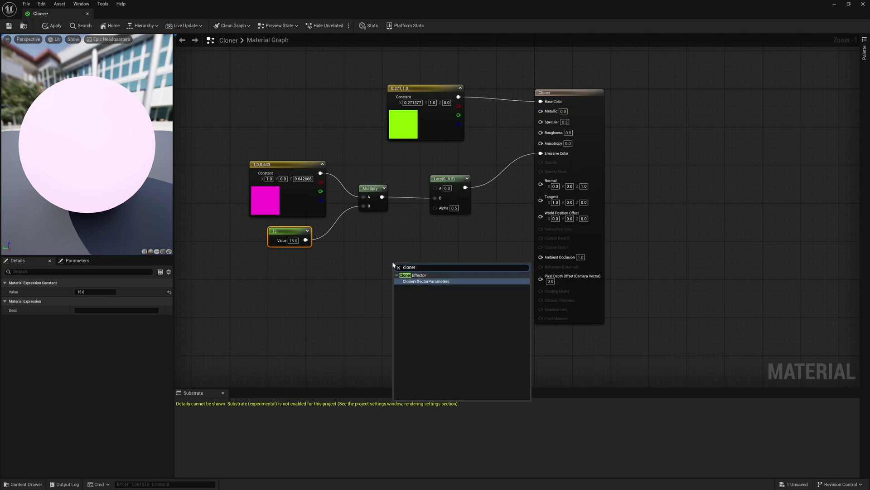
pyautogui.click(426, 282)
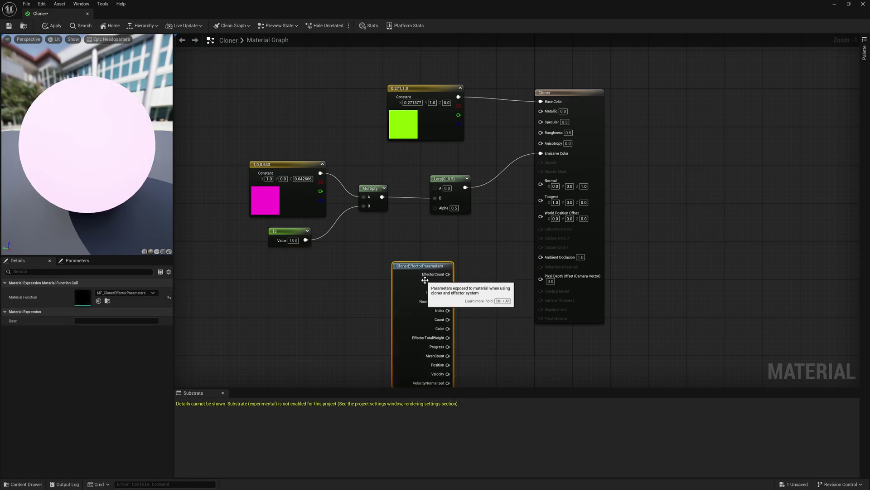
pyautogui.moveTo(437, 271); pyautogui.dragTo(377, 244)
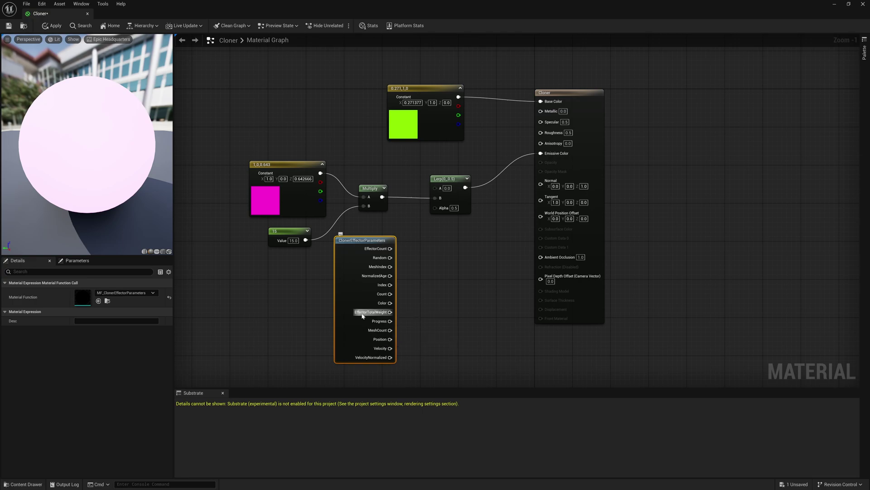
pyautogui.moveTo(389, 312); pyautogui.dragTo(437, 208)
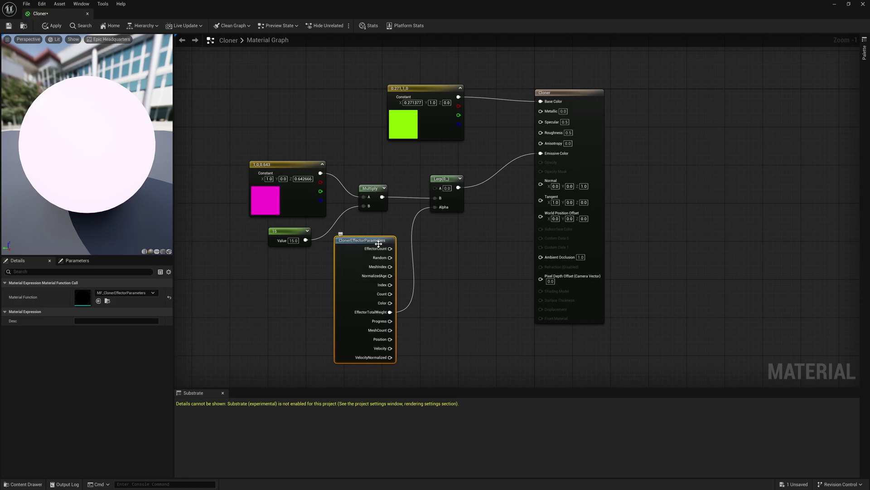
pyautogui.moveTo(380, 239); pyautogui.dragTo(385, 239)
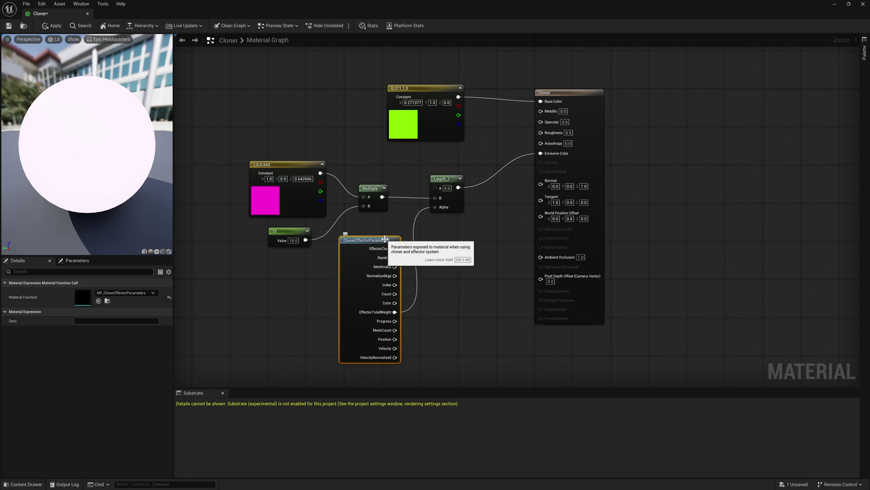
# Save the Cloner material, return to the level, and assign it to the DefaultClone mesh's Element 0 material slot.
pyautogui.click(9, 26)
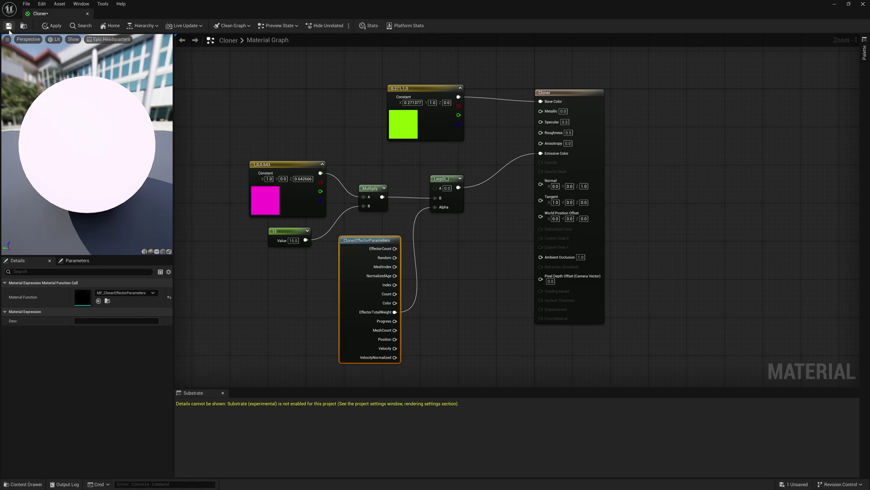
pyautogui.click(834, 4)
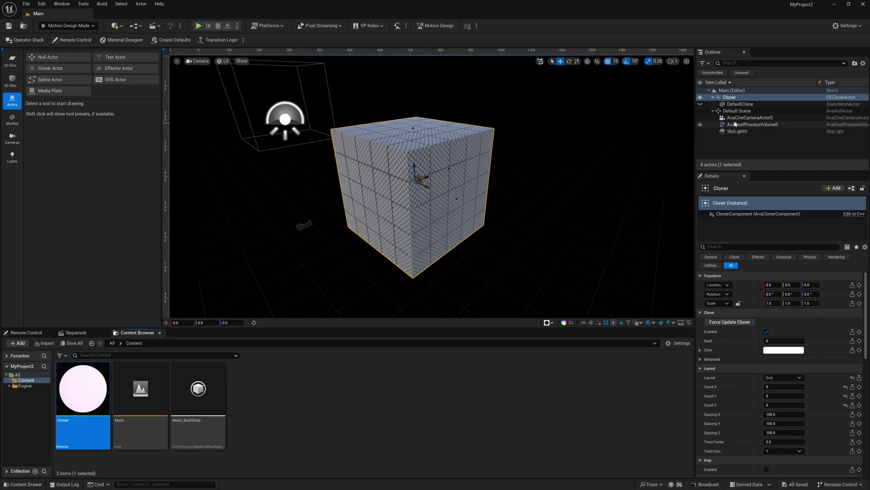
pyautogui.click(744, 105)
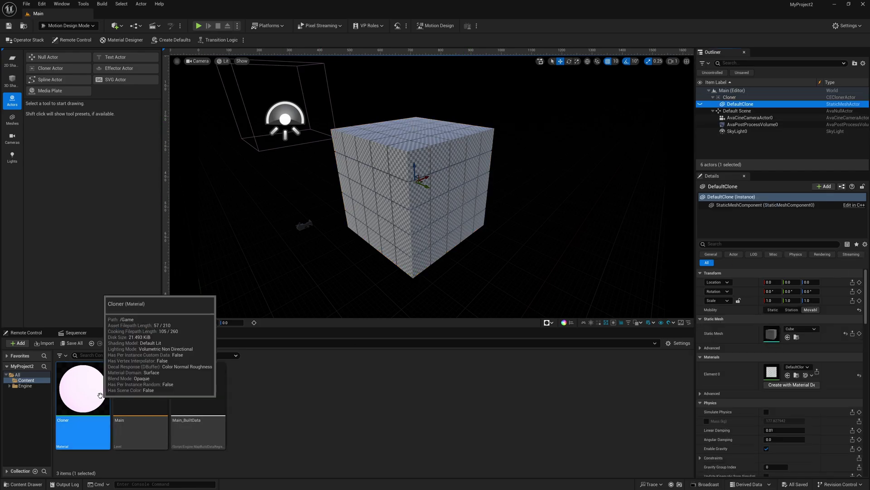
pyautogui.moveTo(93, 395); pyautogui.dragTo(772, 377)
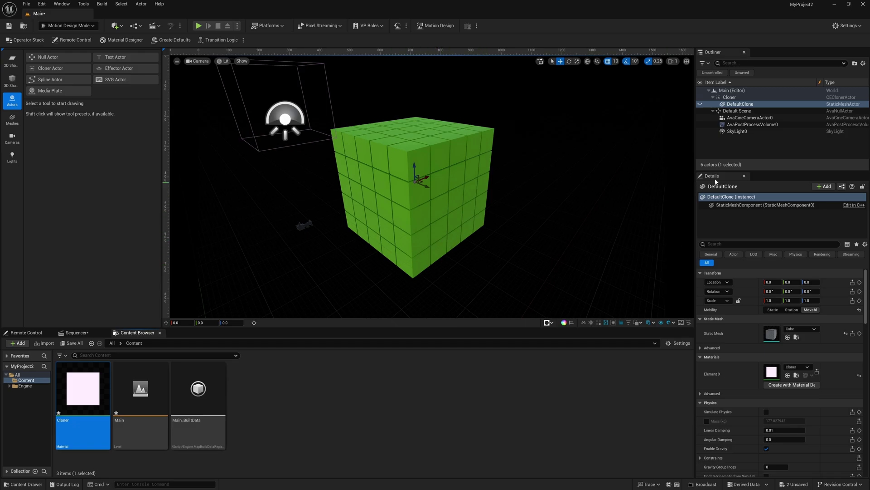
# Create a linked effector for the Cloner actor.
pyautogui.moveTo(772, 172); pyautogui.dragTo(772, 139)
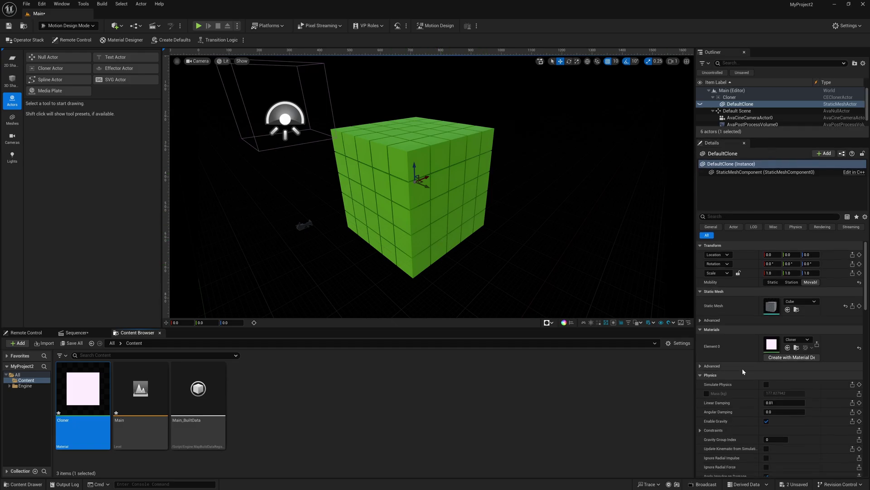
pyautogui.click(729, 97)
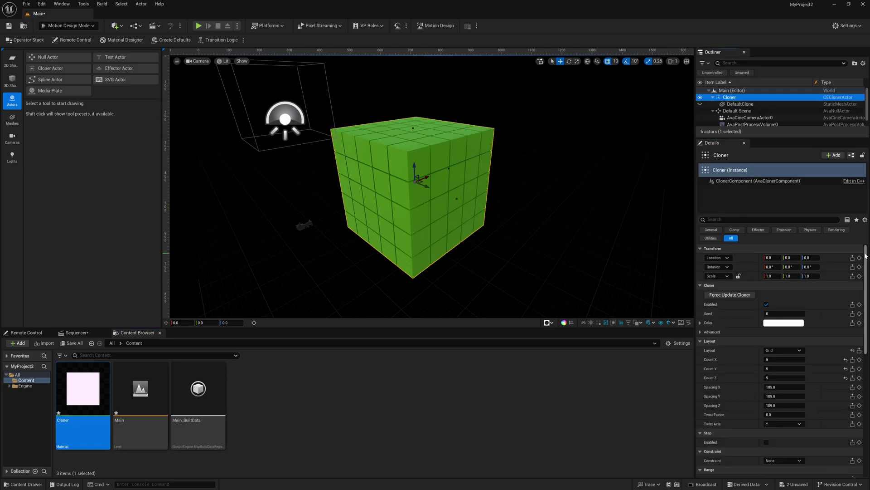
pyautogui.scroll(-1, 867, 259)
pyautogui.scroll(-10, 867, 259)
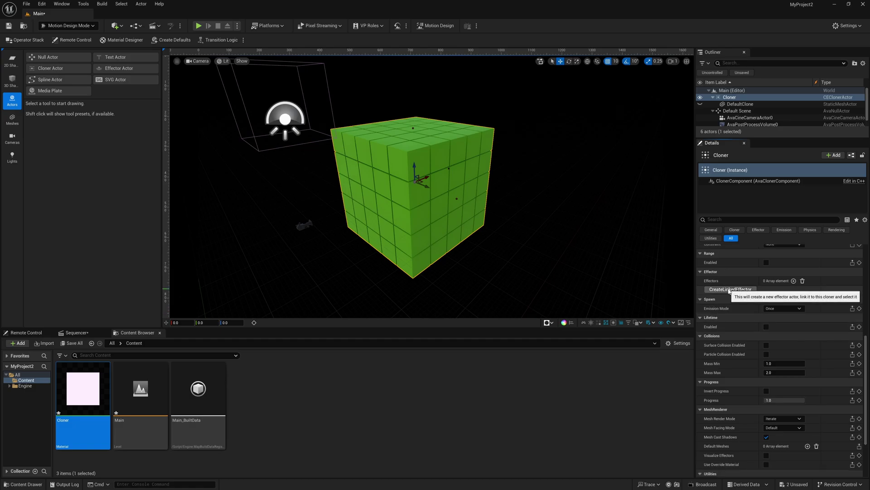
pyautogui.click(729, 289)
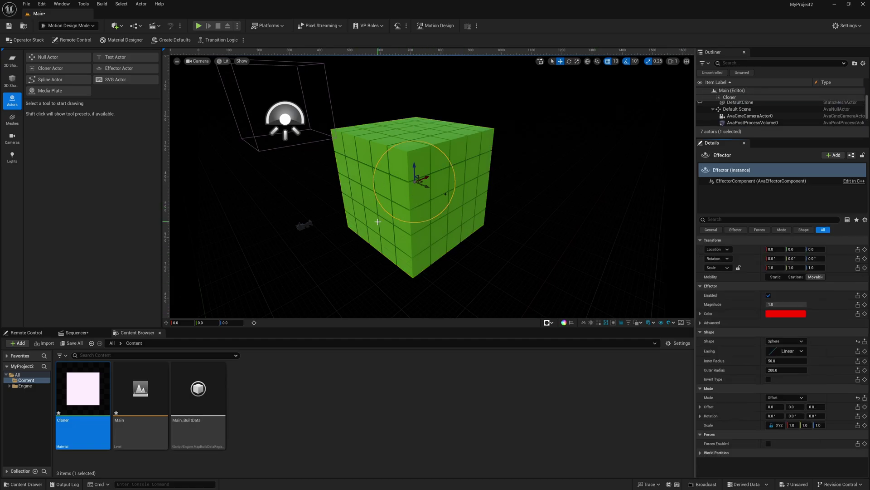
# Try the effector at X 10, reset its location, and move it along X to -120.
pyautogui.moveTo(420, 184)
pyautogui.mouseDown()
pyautogui.moveTo(383, 195)
pyautogui.moveTo(359, 230)
pyautogui.moveTo(386, 213)
pyautogui.moveTo(351, 244)
pyautogui.moveTo(431, 206)
pyautogui.moveTo(410, 213)
pyautogui.moveTo(433, 194)
pyautogui.moveTo(424, 200)
pyautogui.moveTo(404, 175)
pyautogui.moveTo(423, 182)
pyautogui.mouseUp()
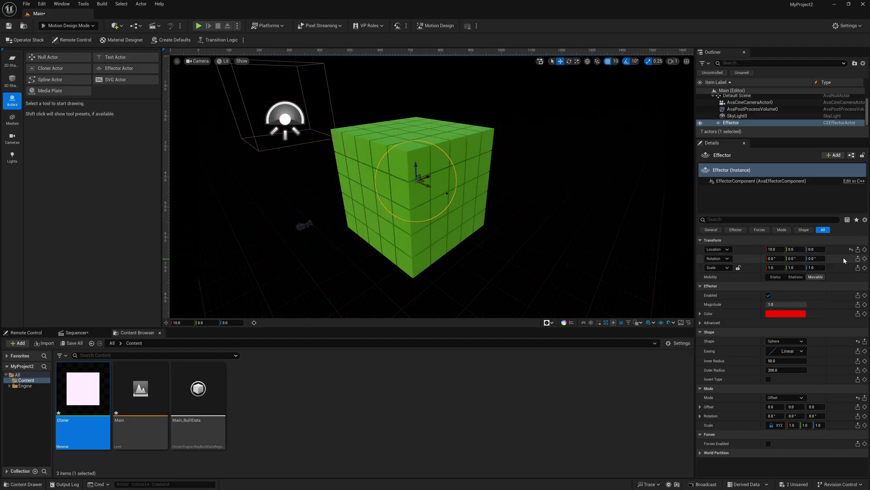
pyautogui.click(851, 249)
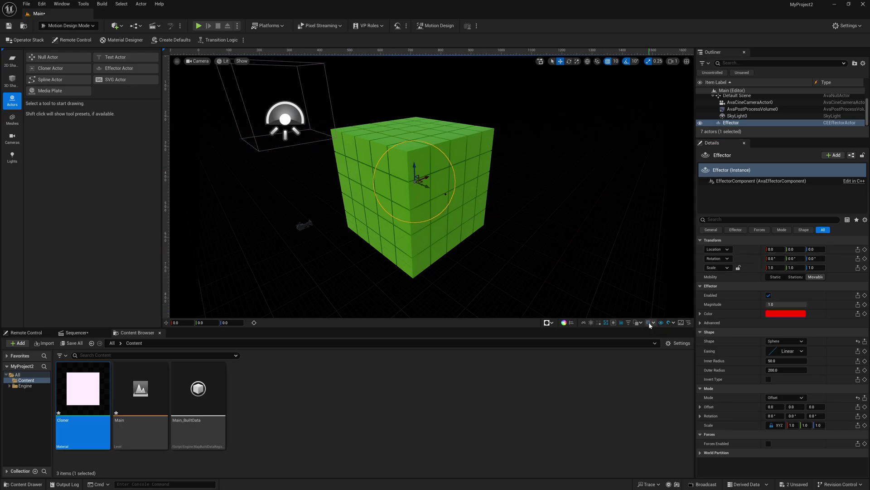
pyautogui.moveTo(427, 176); pyautogui.dragTo(427, 204)
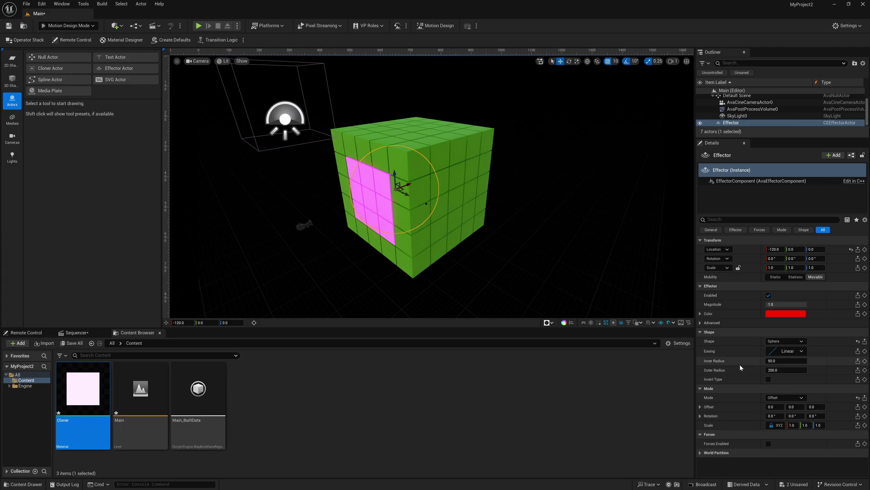
# Set the effector's shape easing to In Out Expo.
pyautogui.click(791, 356)
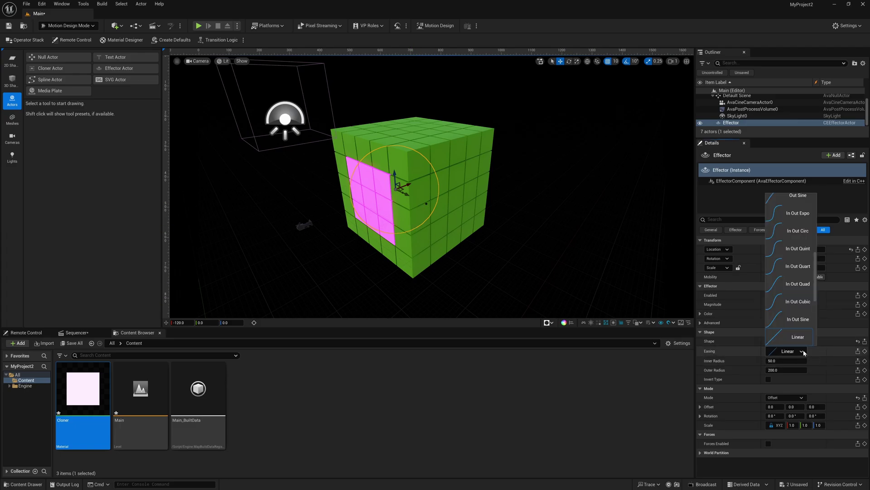
pyautogui.scroll(1, 801, 282)
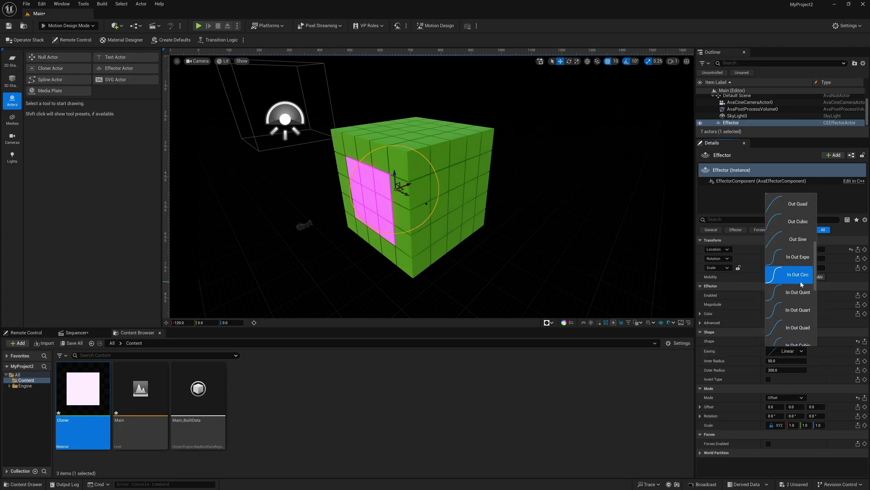
pyautogui.scroll(-1, 799, 282)
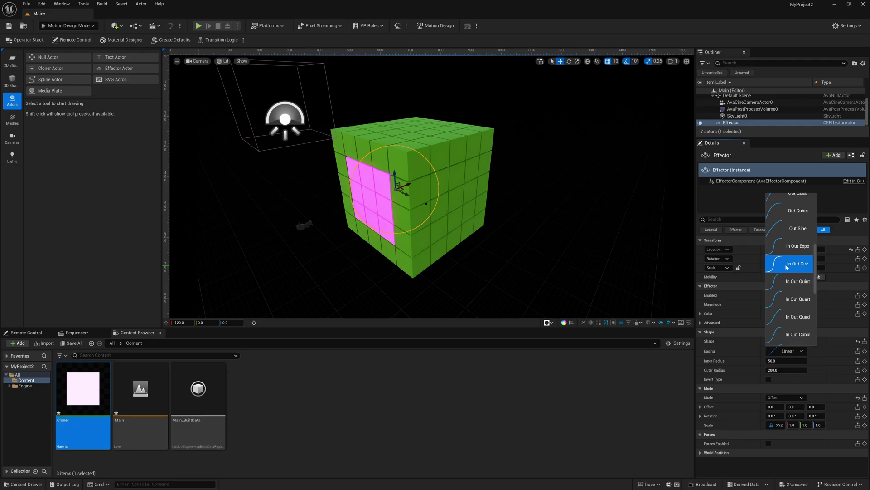
pyautogui.click(793, 251)
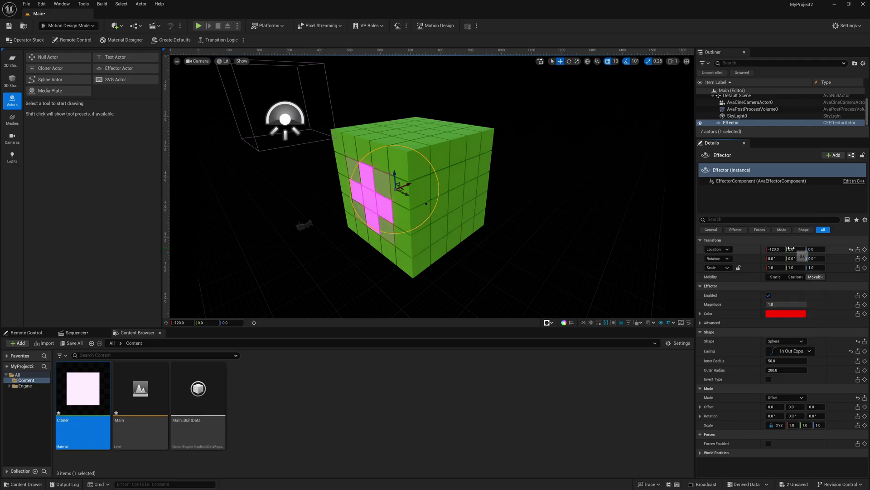
# Enlarge the effector's inner radius to about 207.6 and outer radius to about 314.2, and position it at X -330.
pyautogui.moveTo(410, 185); pyautogui.dragTo(348, 230)
pyautogui.moveTo(335, 229); pyautogui.dragTo(335, 228, button='right')
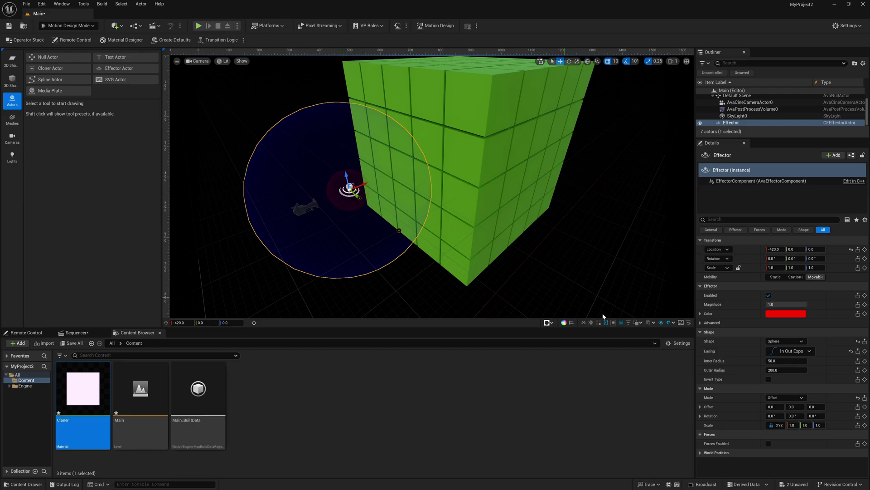
pyautogui.moveTo(770, 370); pyautogui.dragTo(795, 361)
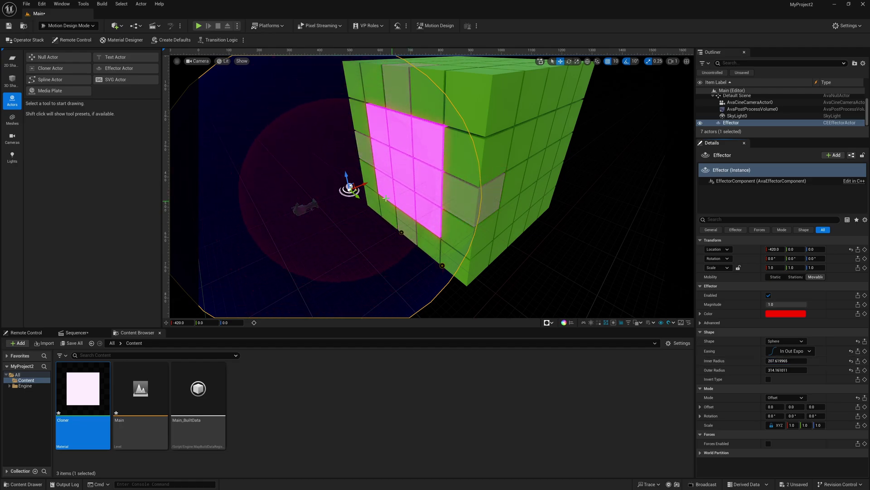
pyautogui.moveTo(385, 198)
pyautogui.mouseDown()
pyautogui.moveTo(488, 164)
pyautogui.moveTo(435, 170)
pyautogui.moveTo(338, 220)
pyautogui.moveTo(399, 182)
pyautogui.moveTo(461, 177)
pyautogui.moveTo(360, 185)
pyautogui.moveTo(344, 219)
pyautogui.moveTo(394, 211)
pyautogui.mouseUp()
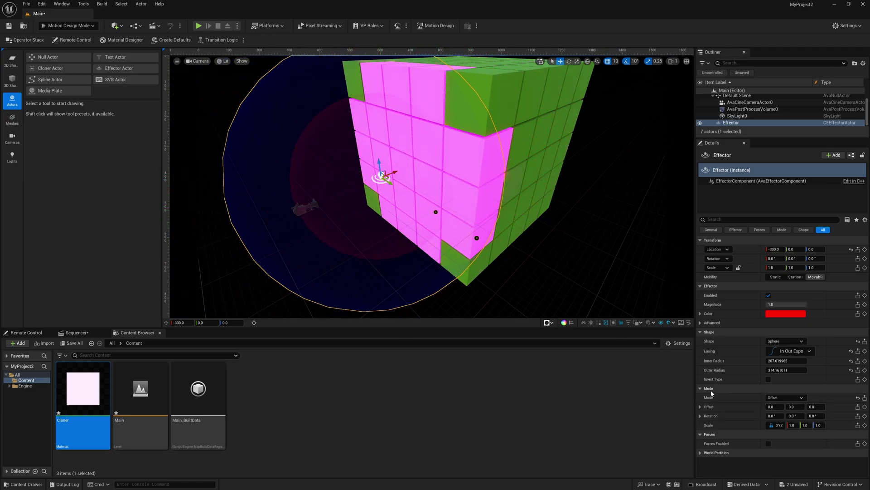
# Set the effector's mode to Noise and its Scale Strength to 0.0 on all axes.
pyautogui.click(780, 398)
pyautogui.click(782, 416)
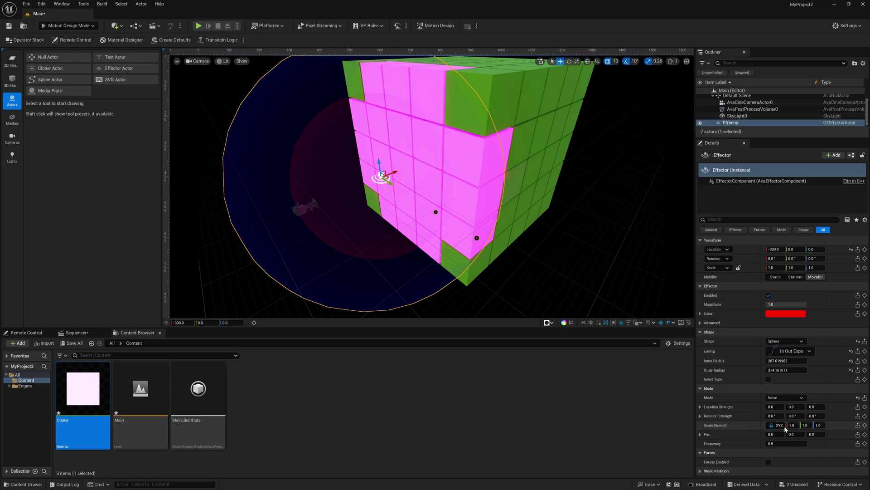
pyautogui.moveTo(796, 427); pyautogui.dragTo(773, 426)
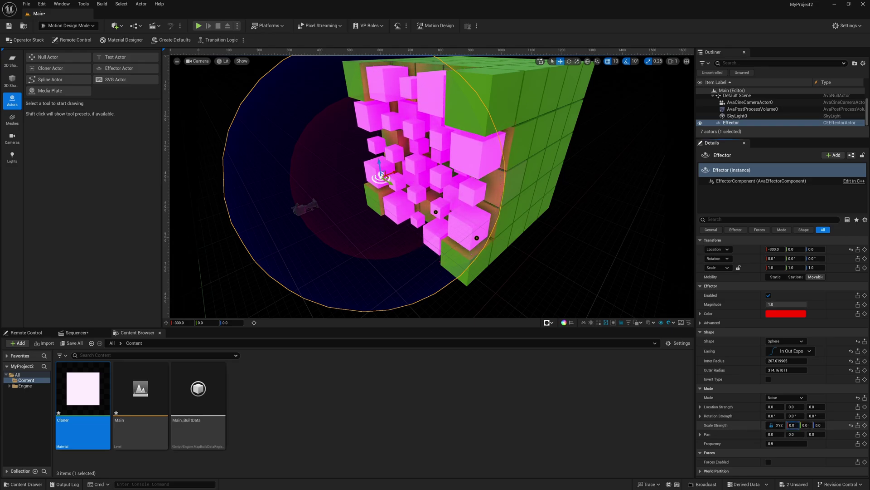
# Slide the effector along X to -260 and back out to -350 to check the noise scaling on the clones.
pyautogui.moveTo(393, 174)
pyautogui.mouseDown()
pyautogui.moveTo(323, 201)
pyautogui.moveTo(456, 147)
pyautogui.moveTo(486, 154)
pyautogui.moveTo(365, 195)
pyautogui.moveTo(396, 182)
pyautogui.moveTo(439, 185)
pyautogui.moveTo(404, 171)
pyautogui.mouseUp()
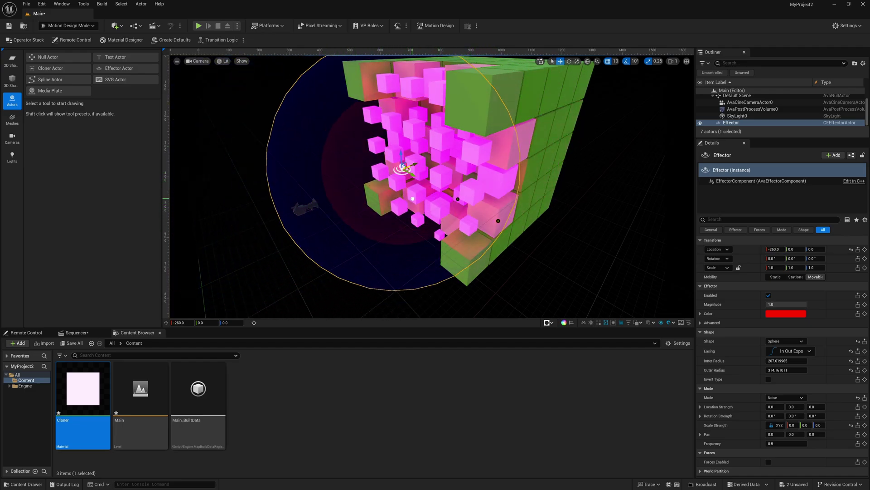
pyautogui.scroll(-5, 404, 170)
pyautogui.moveTo(404, 171); pyautogui.dragTo(494, 171, button='right')
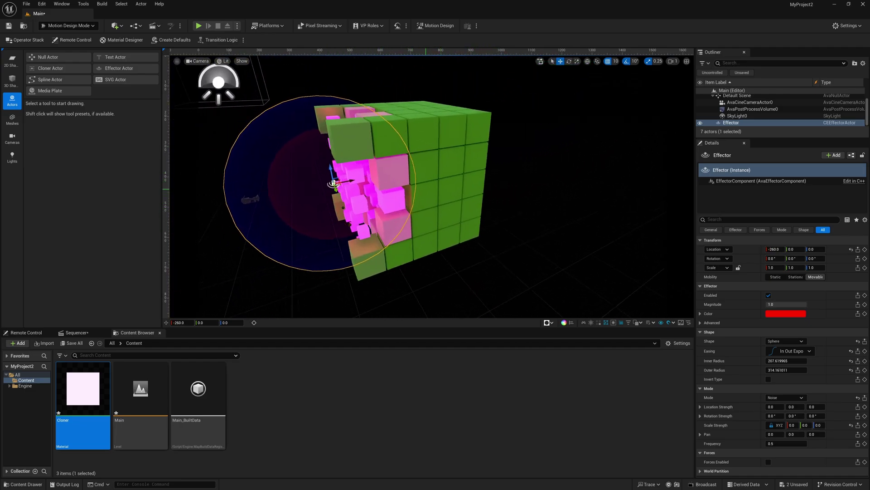
pyautogui.scroll(3, 411, 184)
pyautogui.moveTo(367, 180); pyautogui.dragTo(332, 213)
# Set the effector's outer radius to 500 and move it along X to -250.
pyautogui.click(786, 370)
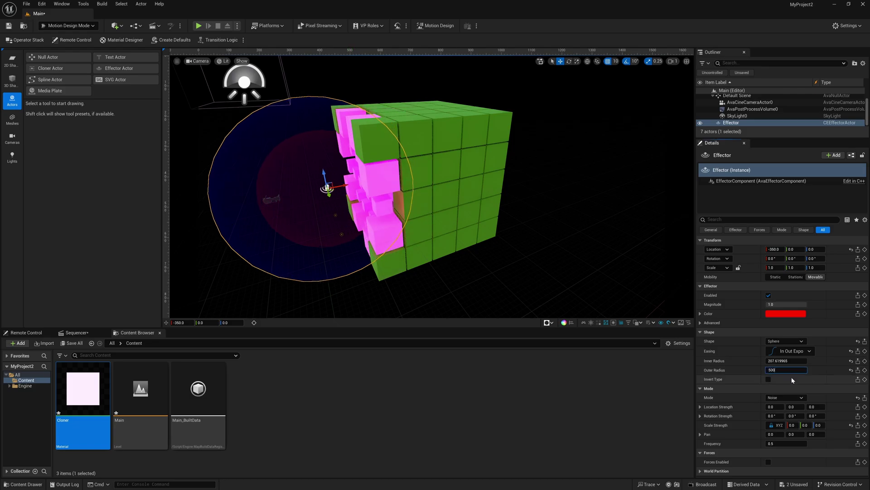
pyautogui.press('Return')
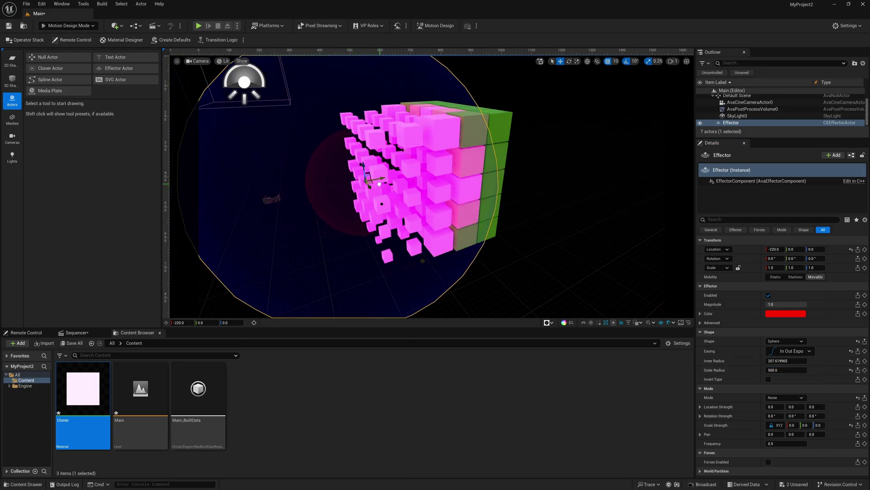
pyautogui.moveTo(341, 186); pyautogui.dragTo(368, 214)
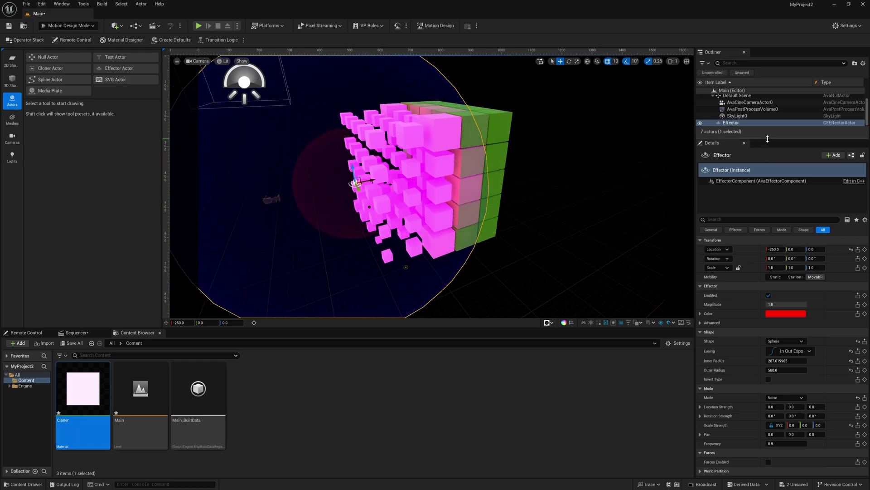
# Enable the Bloom Method and Intensity overrides on AvaPostProcessVolume0.
pyautogui.moveTo(768, 139); pyautogui.dragTo(768, 200)
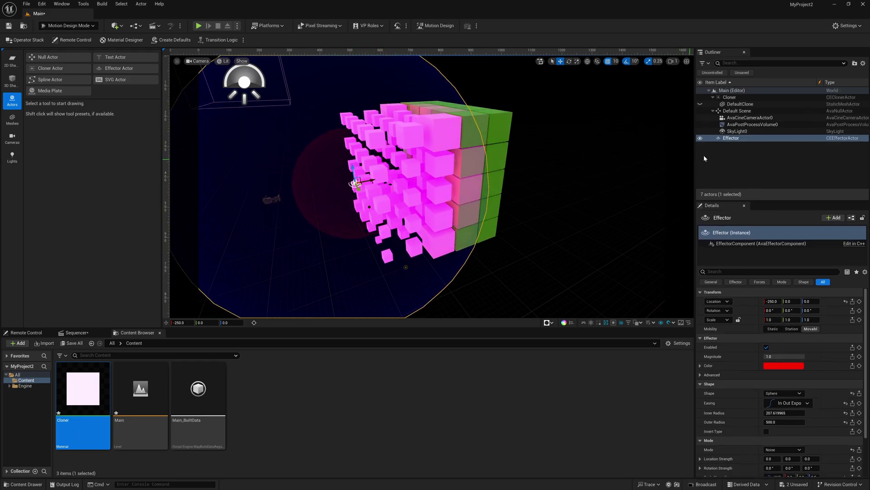
pyautogui.click(747, 125)
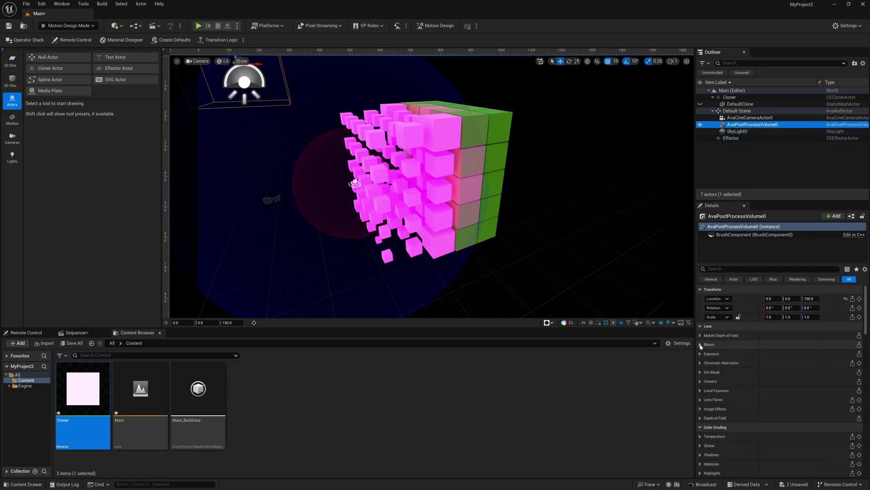
pyautogui.click(701, 344)
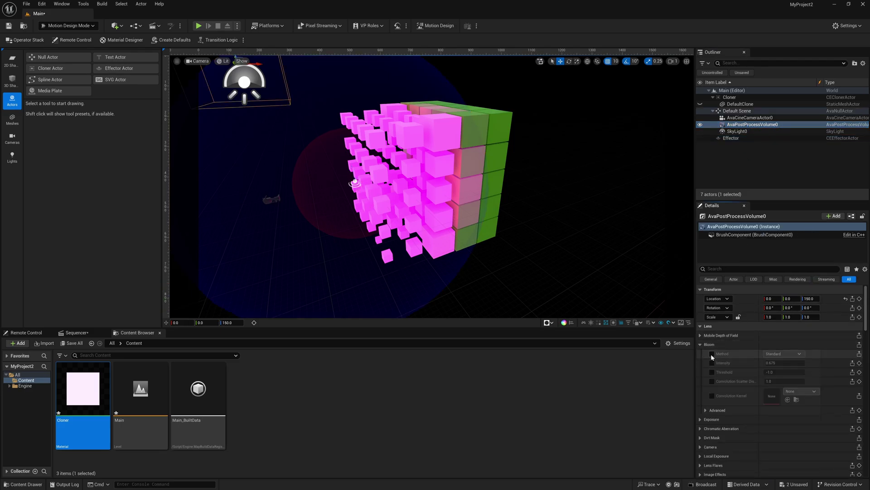
pyautogui.click(712, 354)
pyautogui.click(711, 363)
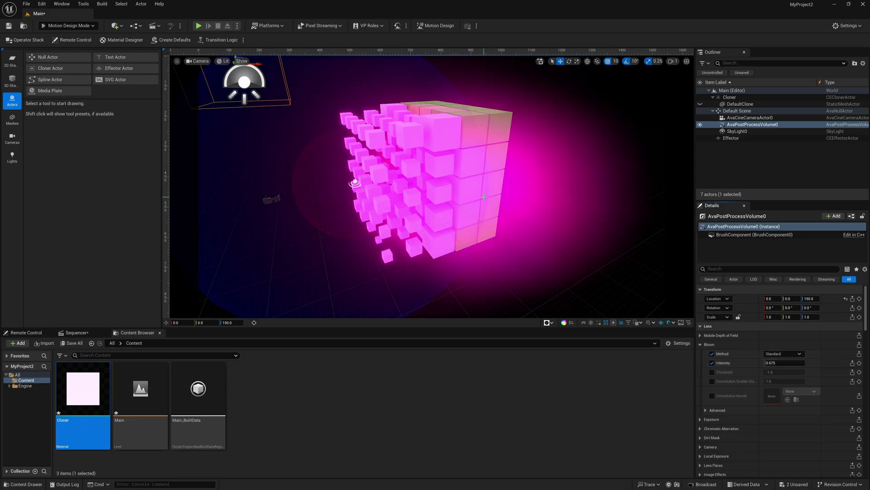
# Set the post process volume's bloom method to Convolution and its bloom intensity to 5.
pyautogui.click(782, 354)
pyautogui.click(786, 367)
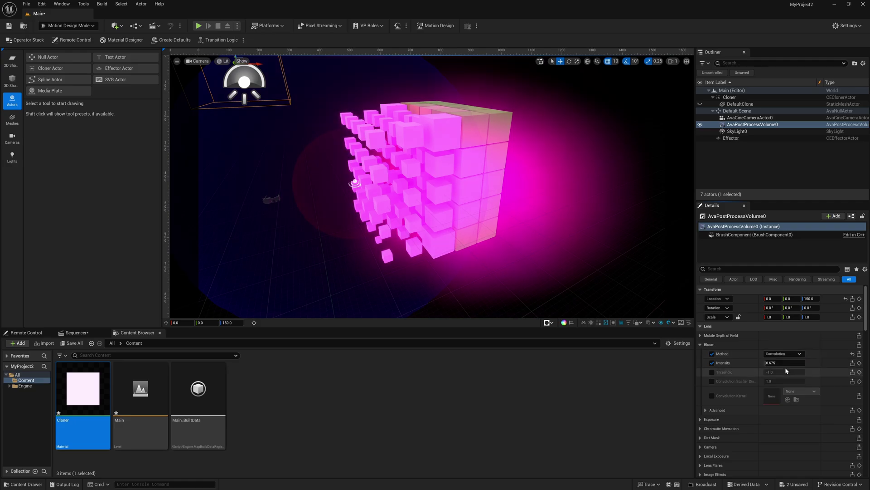
pyautogui.hotkey('ctrl', 'a')
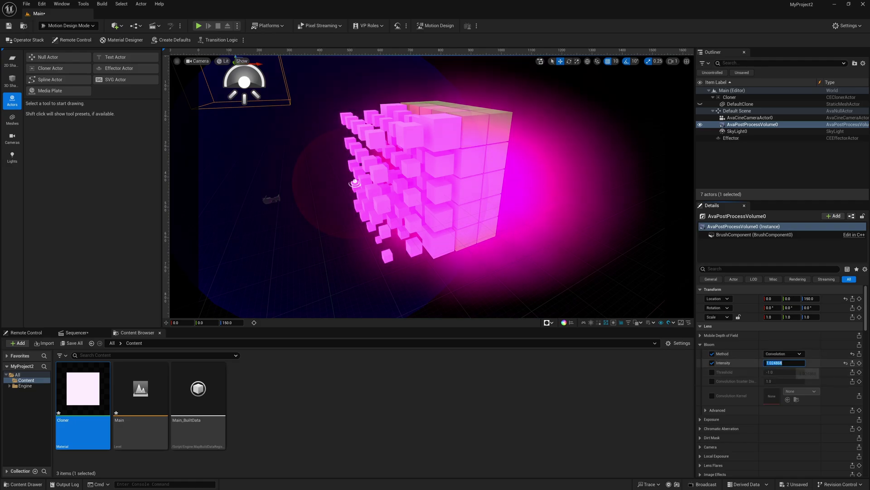
pyautogui.write('5')
pyautogui.press('Return')
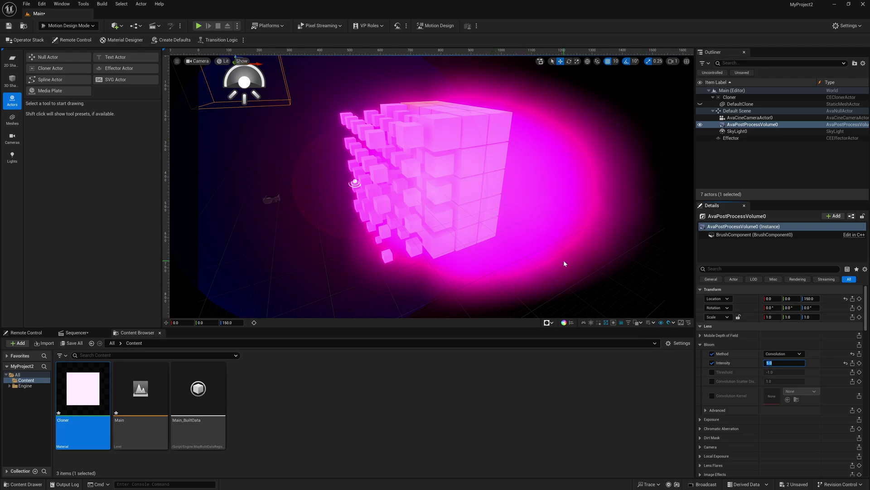
# Enable the Lens Flares Intensity override on the post process volume and set it to 0.
pyautogui.scroll(-3, 733, 418)
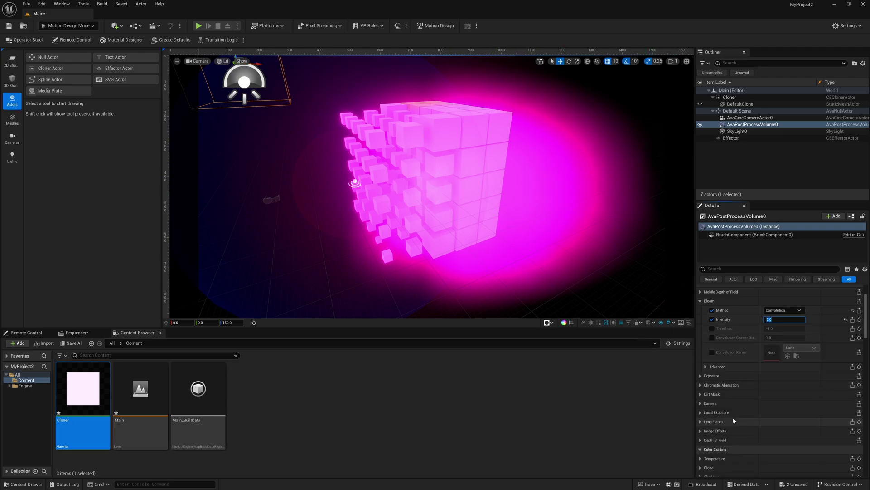
pyautogui.click(700, 422)
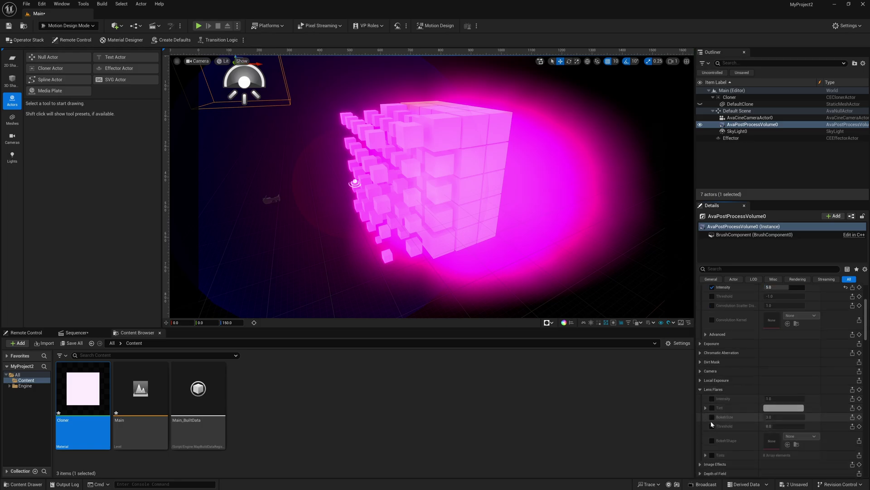
pyautogui.scroll(-4, 713, 385)
pyautogui.write('0')
pyautogui.press('Return')
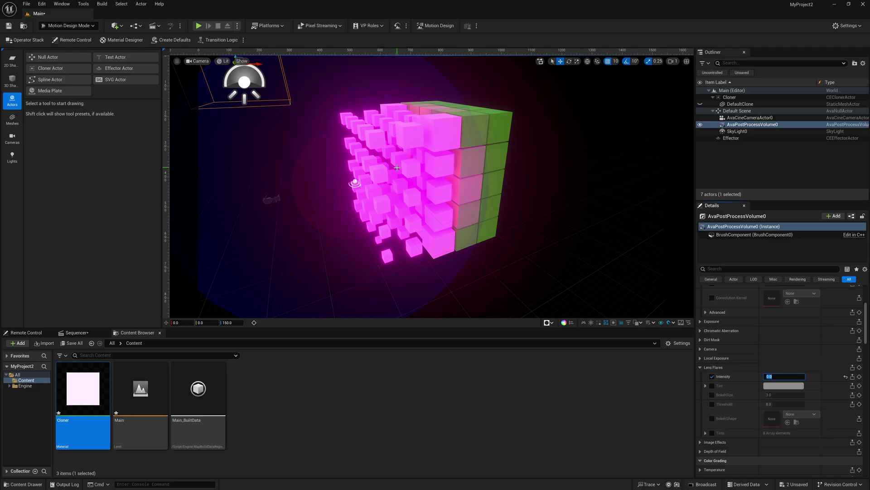
# Set the constant multiplying the magenta emissive color in the Cloner material to 35 and save the material.
pyautogui.doubleClick(83, 399)
pyautogui.doubleClick(284, 232)
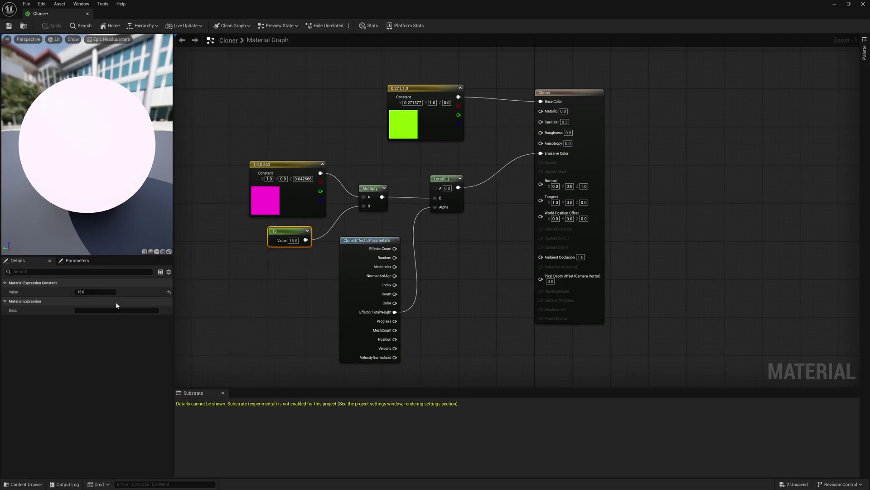
pyautogui.write('35')
pyautogui.press('Return')
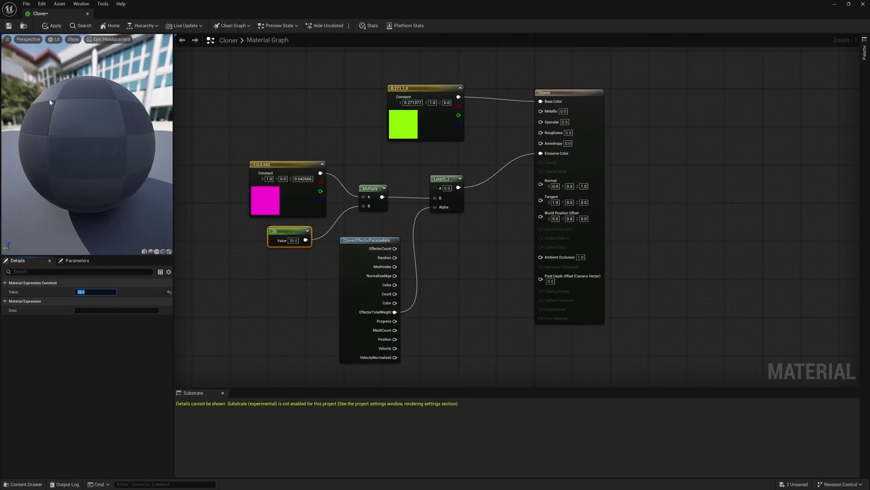
pyautogui.click(9, 26)
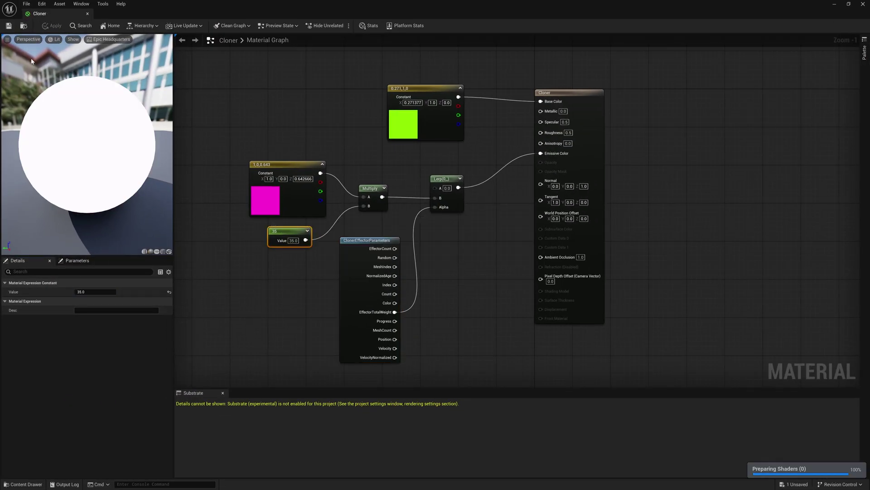
pyautogui.click(835, 6)
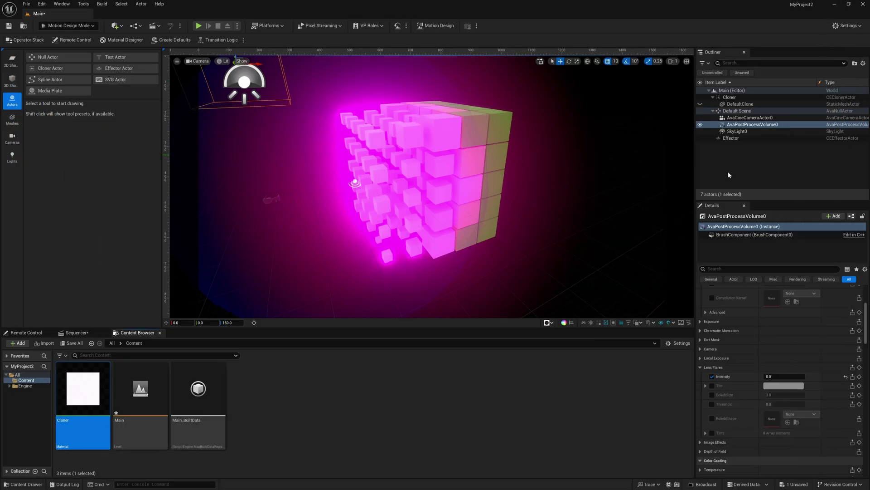
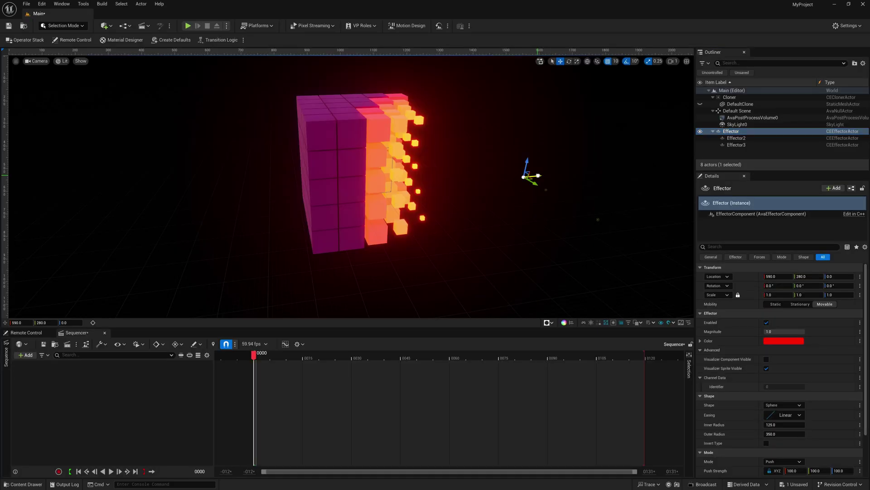
# Move the parent Effector toward the cube to about X 360, Y 140, and review the mode settings of Effector2 and Effector3.
pyautogui.moveTo(551, 195); pyautogui.dragTo(433, 171)
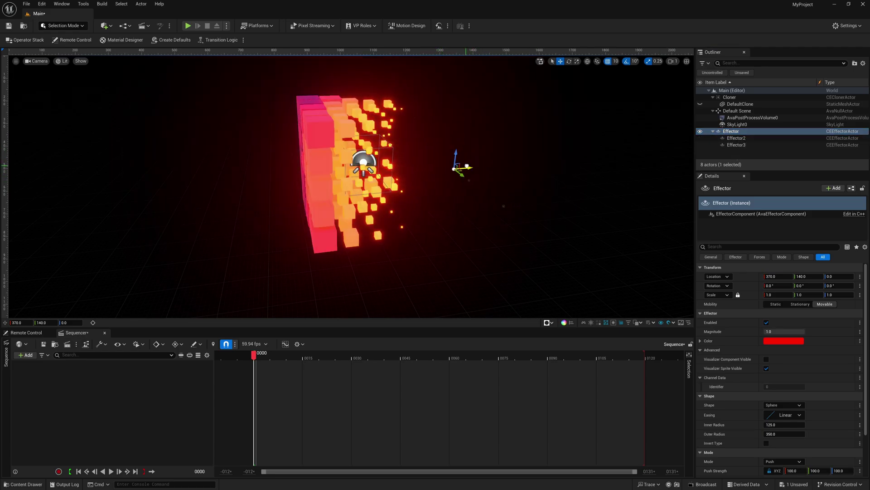
pyautogui.click(746, 138)
pyautogui.scroll(-5, 751, 394)
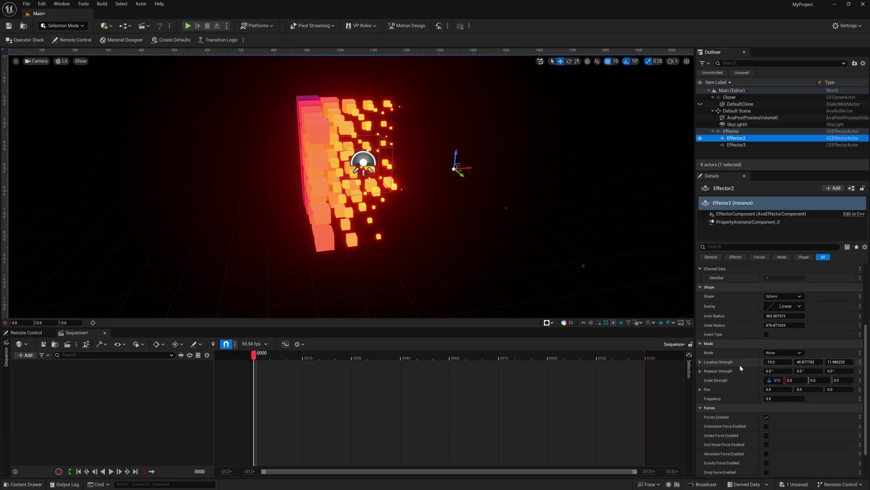
pyautogui.click(745, 145)
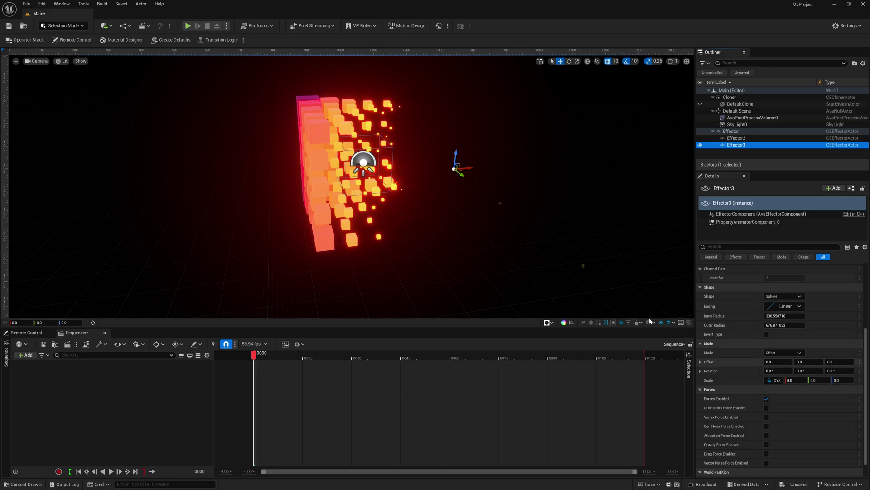
# Select the parent Effector again and reposition it beside the cloned cube in the viewport.
pyautogui.click(743, 132)
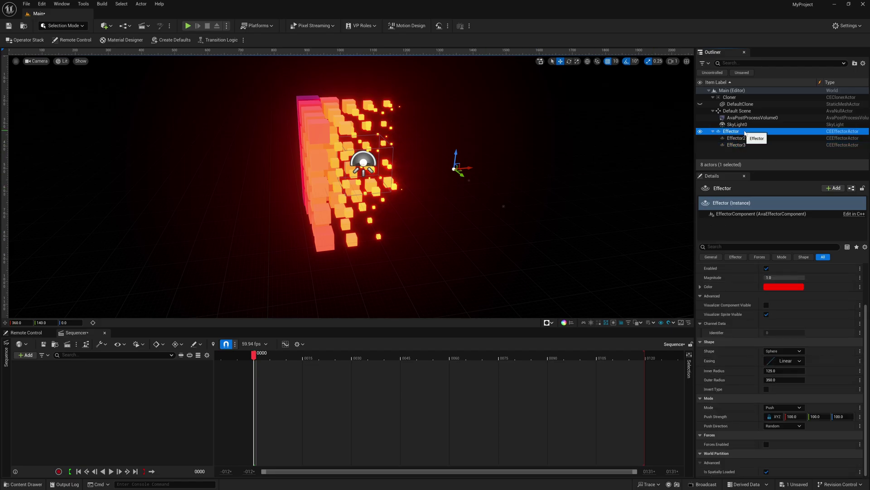
pyautogui.moveTo(469, 168); pyautogui.dragTo(458, 229)
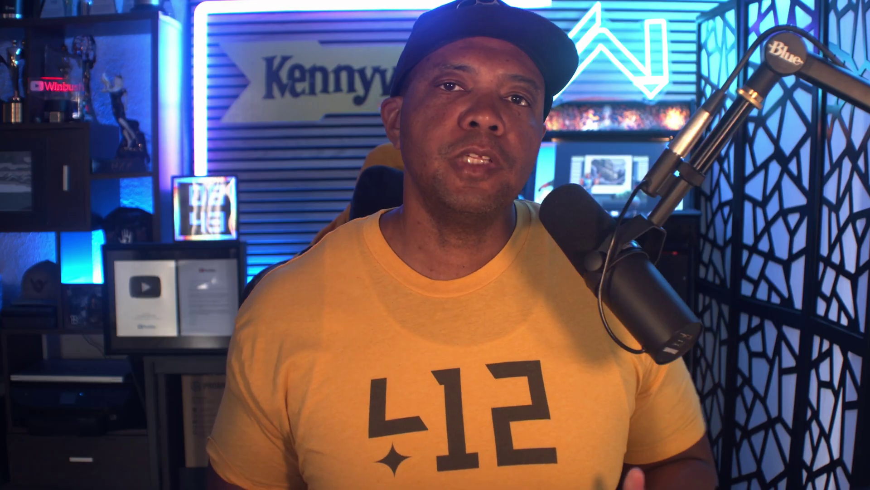